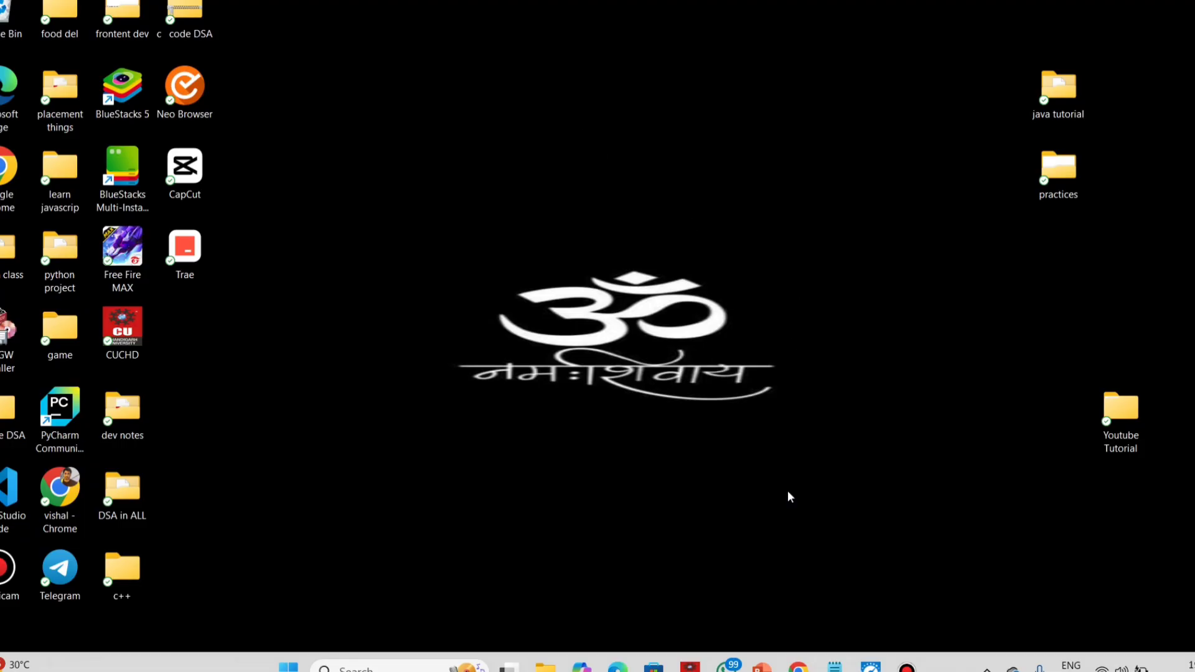
# - Go to trae.ai's download options page (Mac, Windows, Linux) in a new Chrome tab, then minimize Chrome
pyautogui.moveTo(799, 665)
pyautogui.click(809, 581)
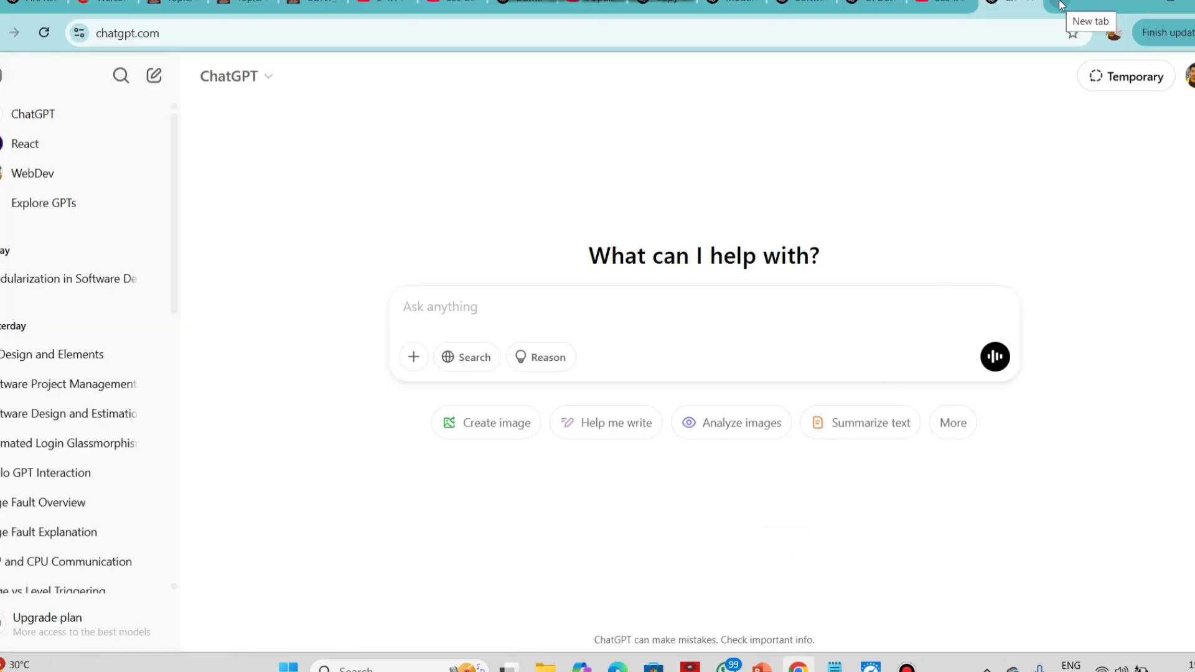
pyautogui.click(1060, 6)
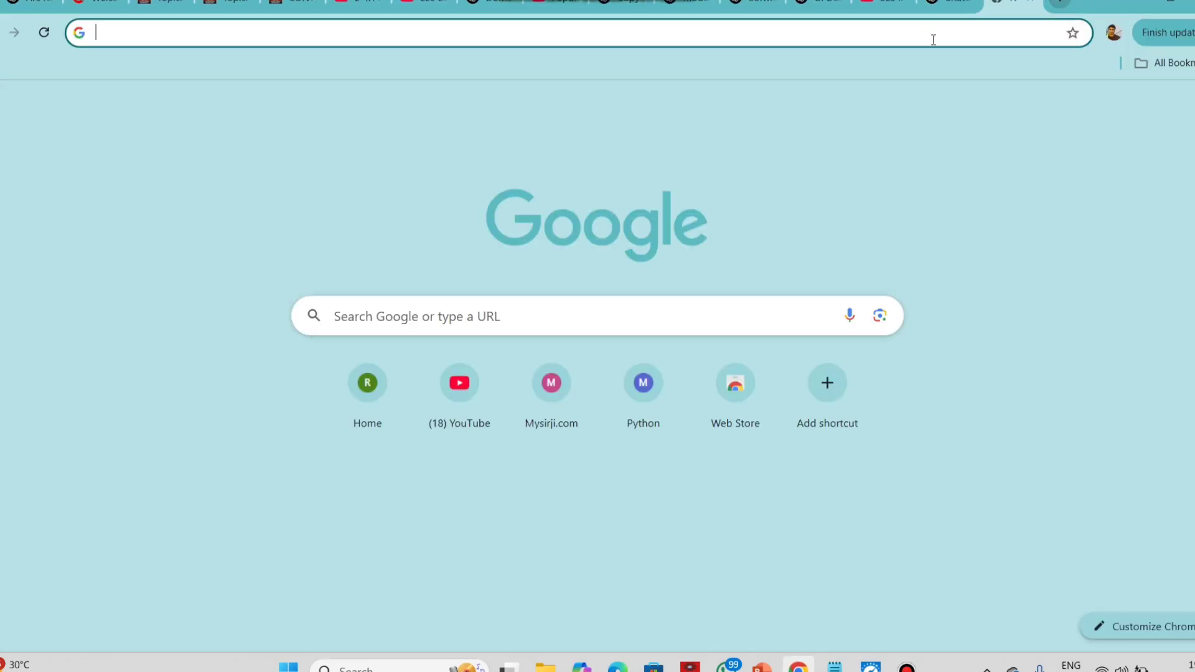
pyautogui.click(912, 32)
pyautogui.write('tr')
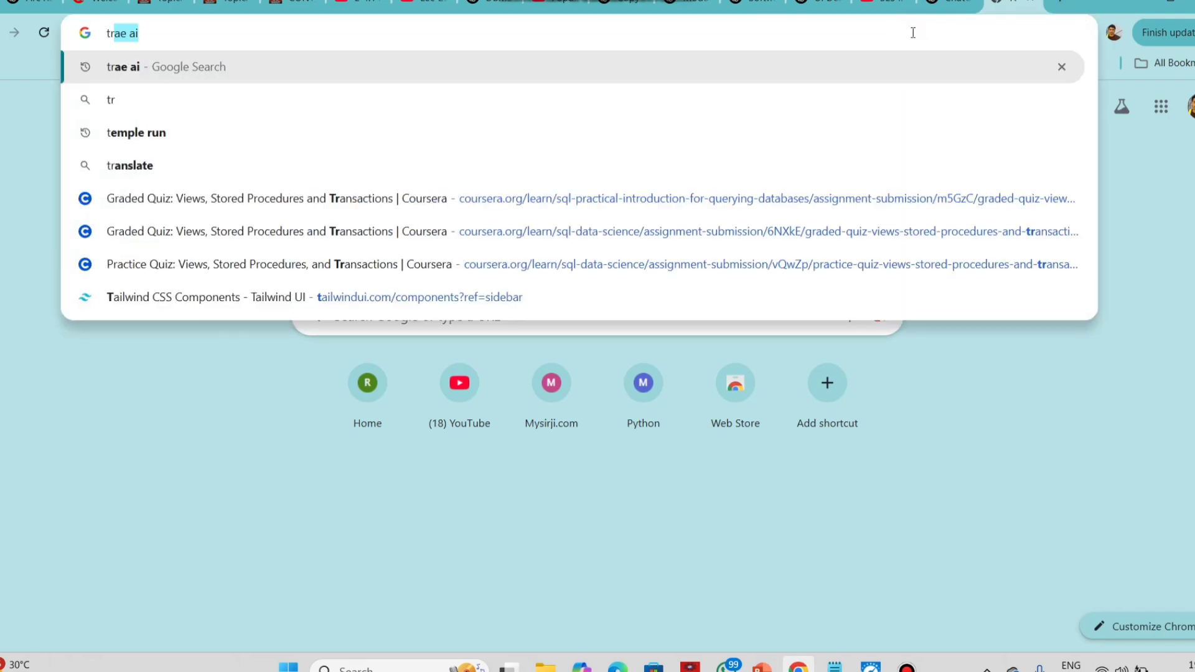
pyautogui.write('a.ai')
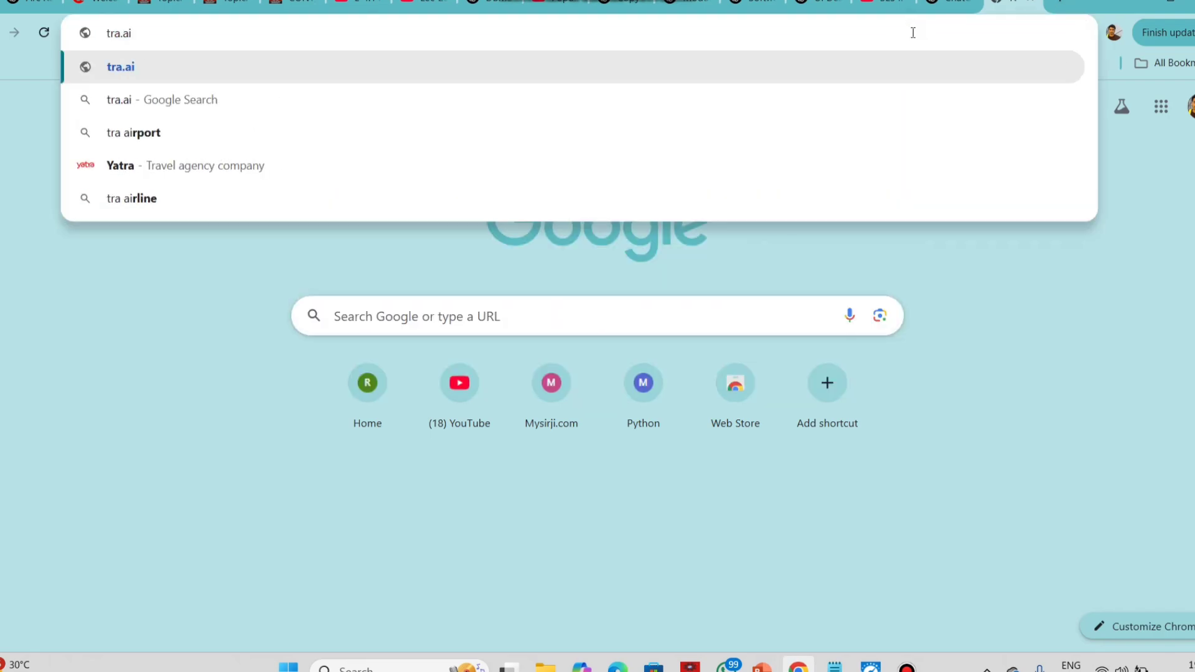
pyautogui.press('Return')
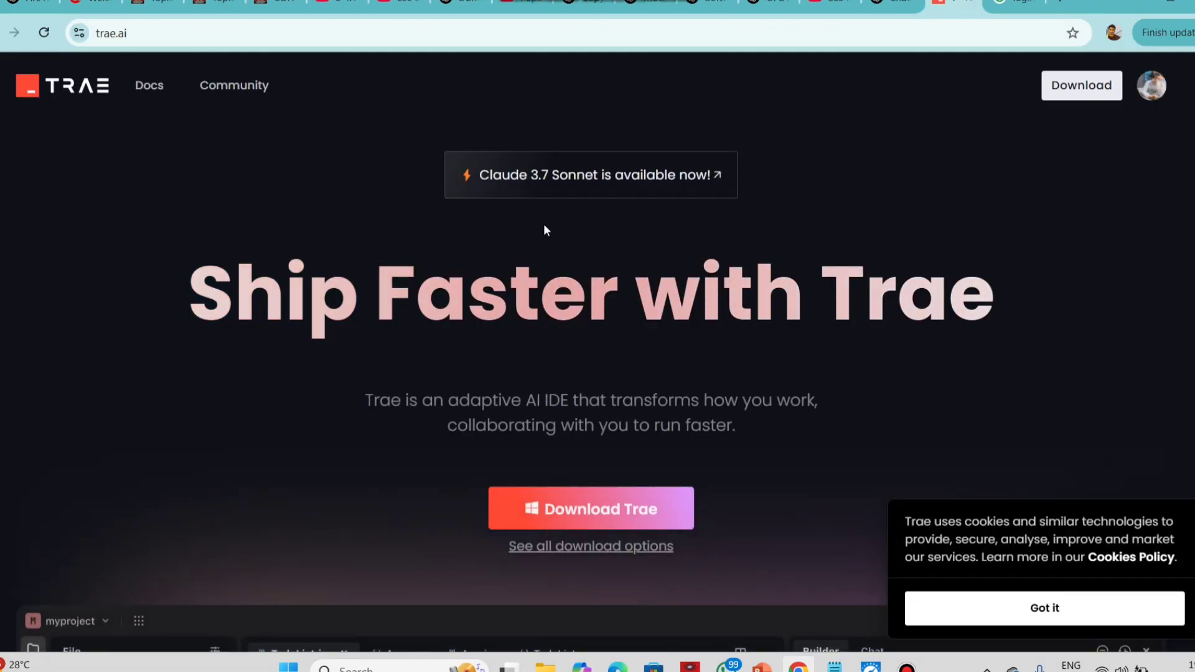
pyautogui.scroll(-1, 544, 223)
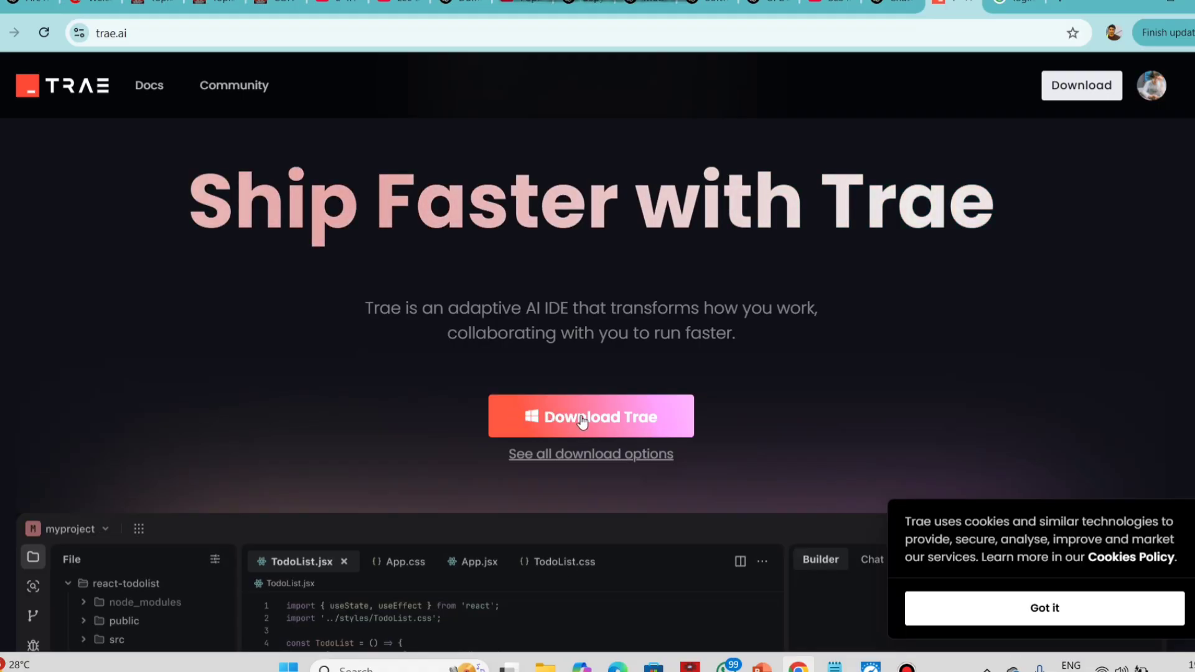
pyautogui.click(571, 454)
pyautogui.scroll(-2, 485, 431)
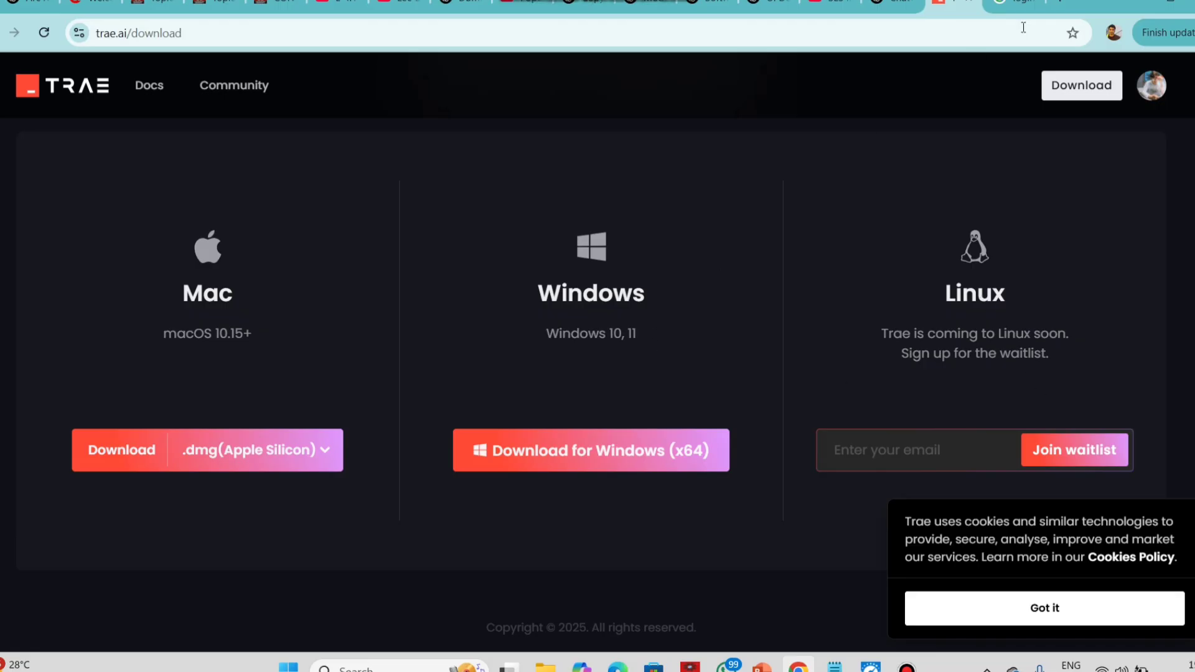
pyautogui.click(1135, 6)
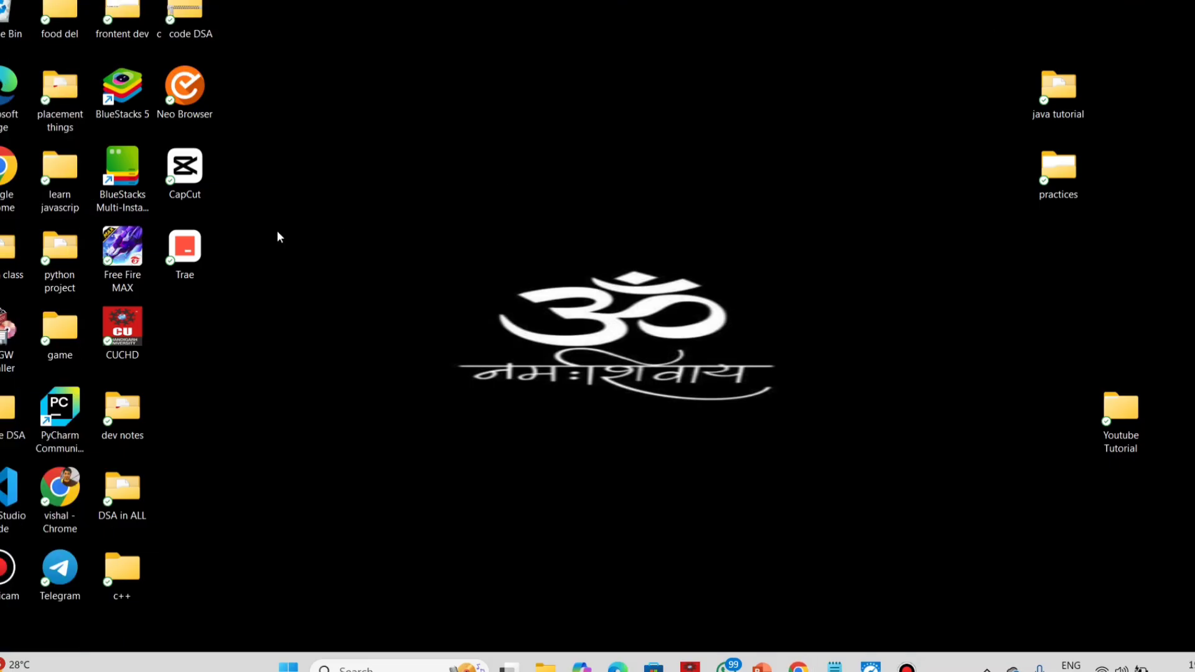
# - Launch Trae from the desktop and open the Desktop's 'python project' folder
pyautogui.doubleClick(181, 245)
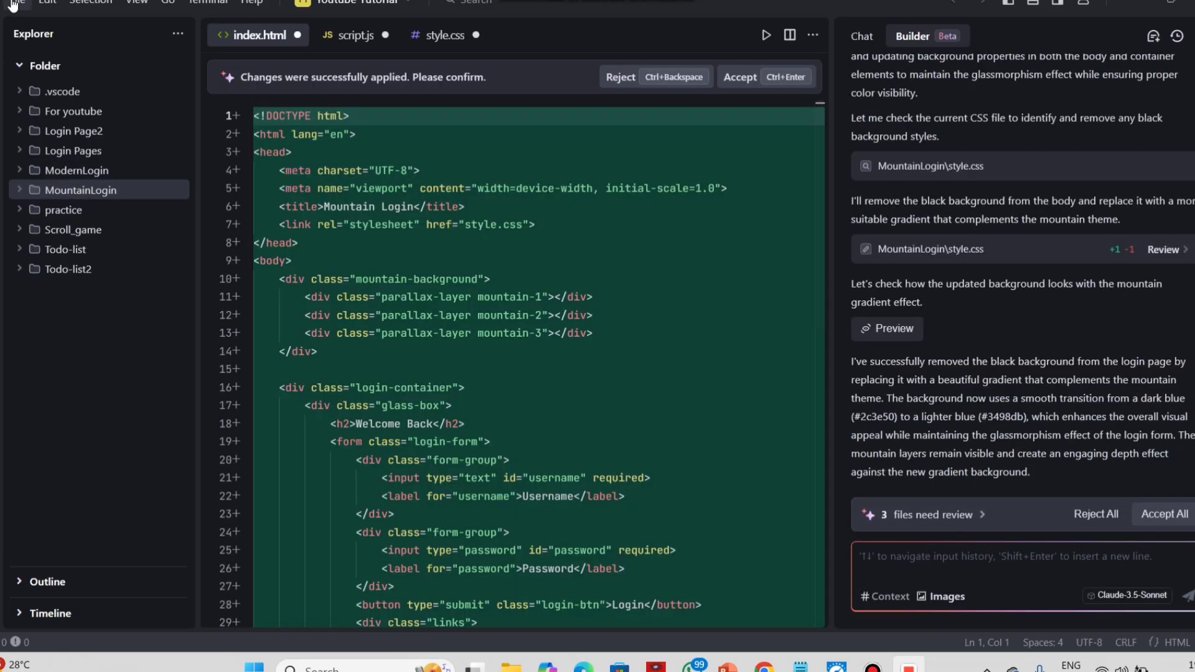
pyautogui.click(13, 4)
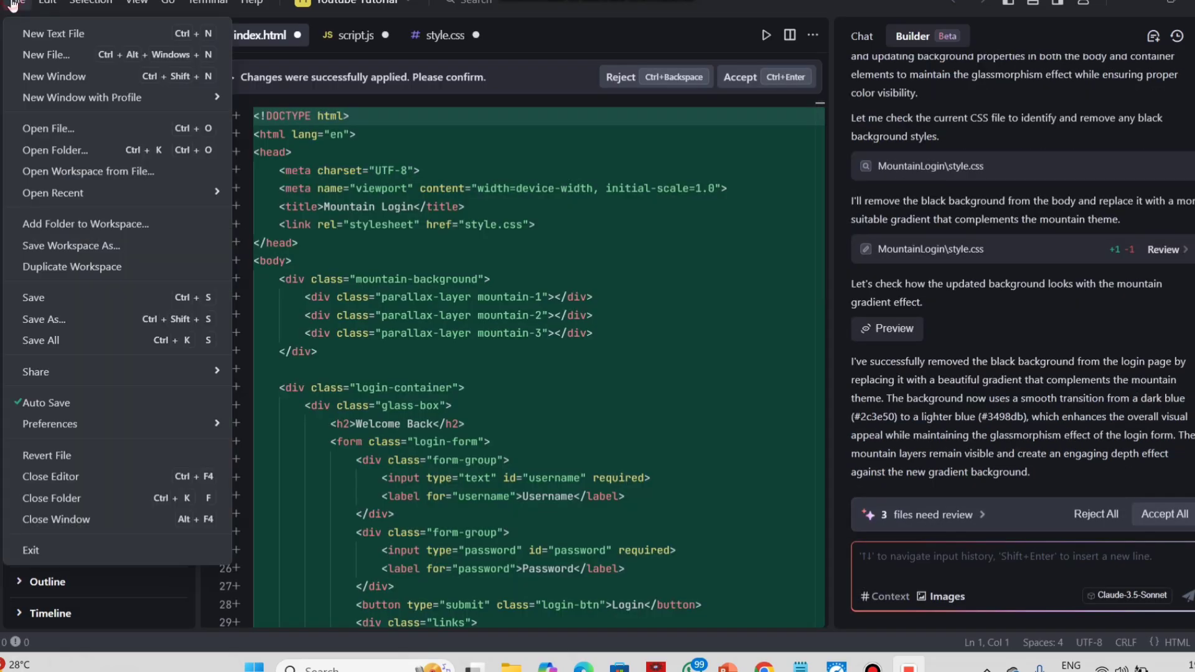
pyautogui.click(62, 152)
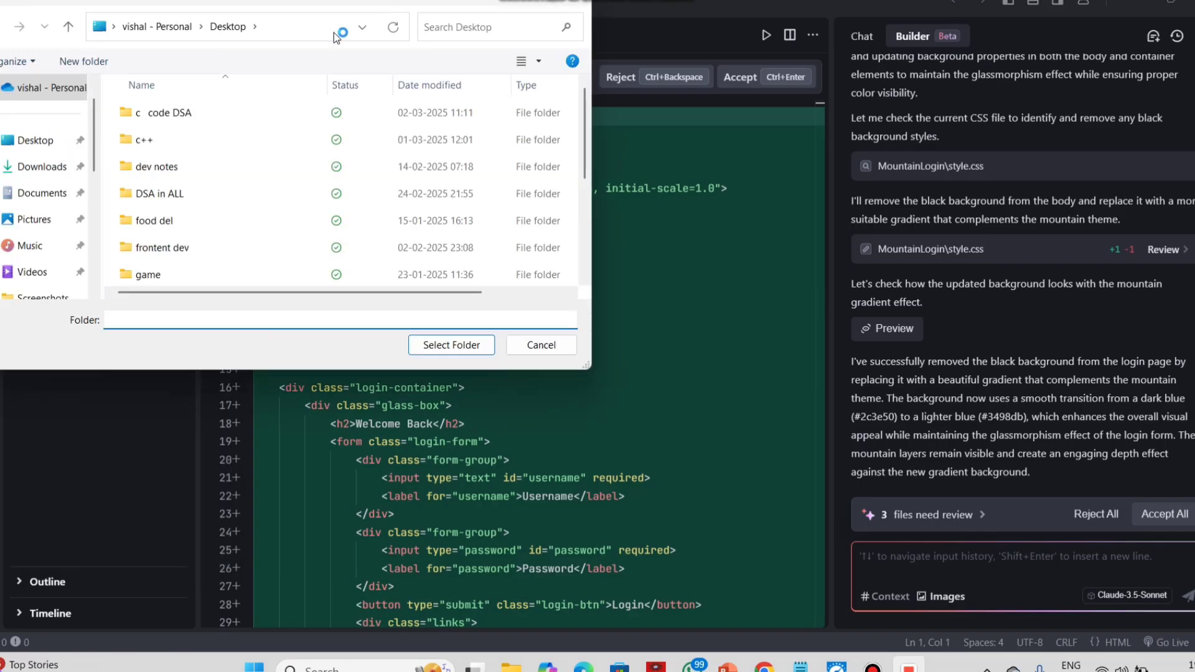
pyautogui.scroll(-1, 140, 261)
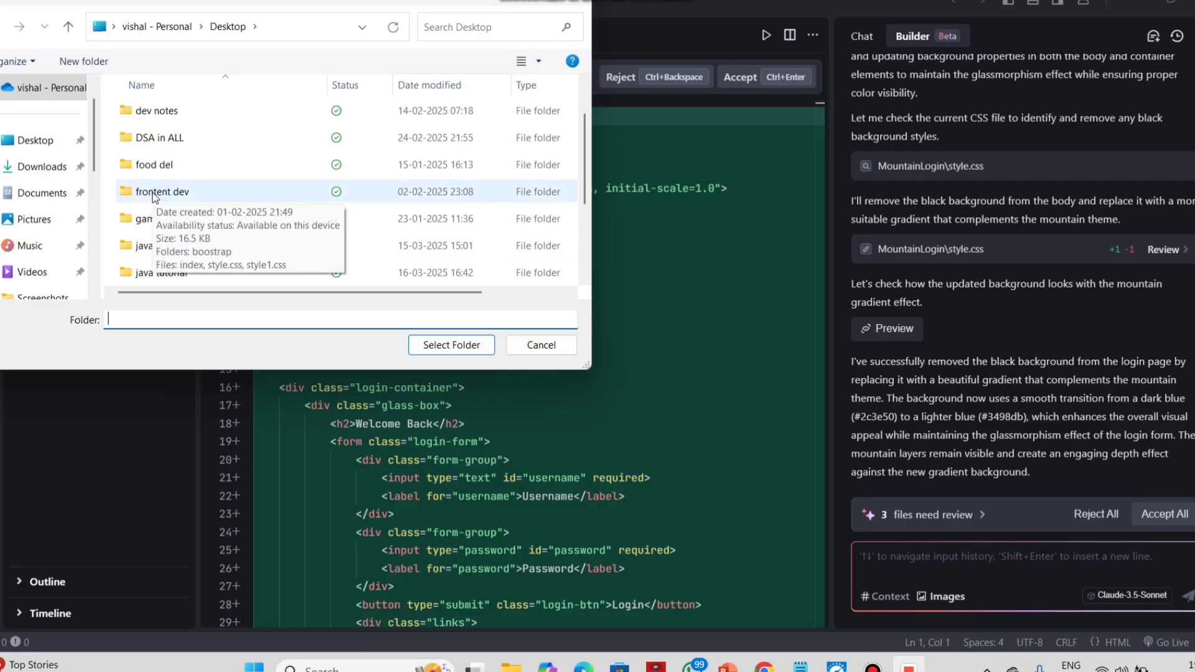
pyautogui.scroll(-1, 152, 224)
pyautogui.scroll(-1, 150, 252)
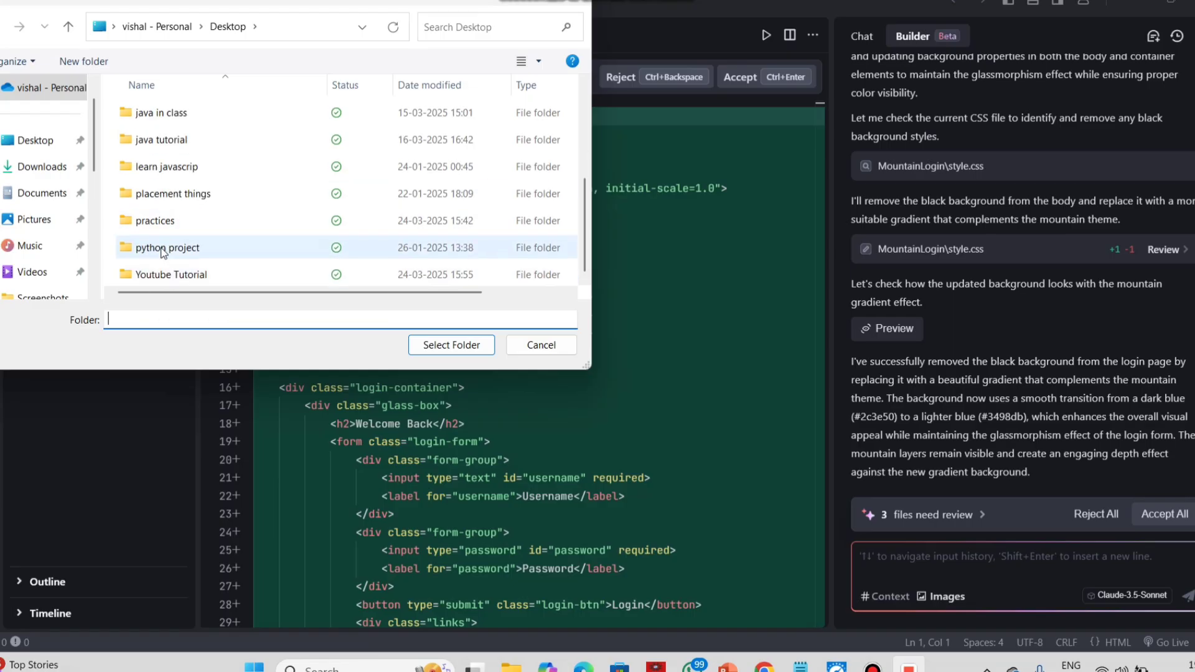
pyautogui.click(160, 249)
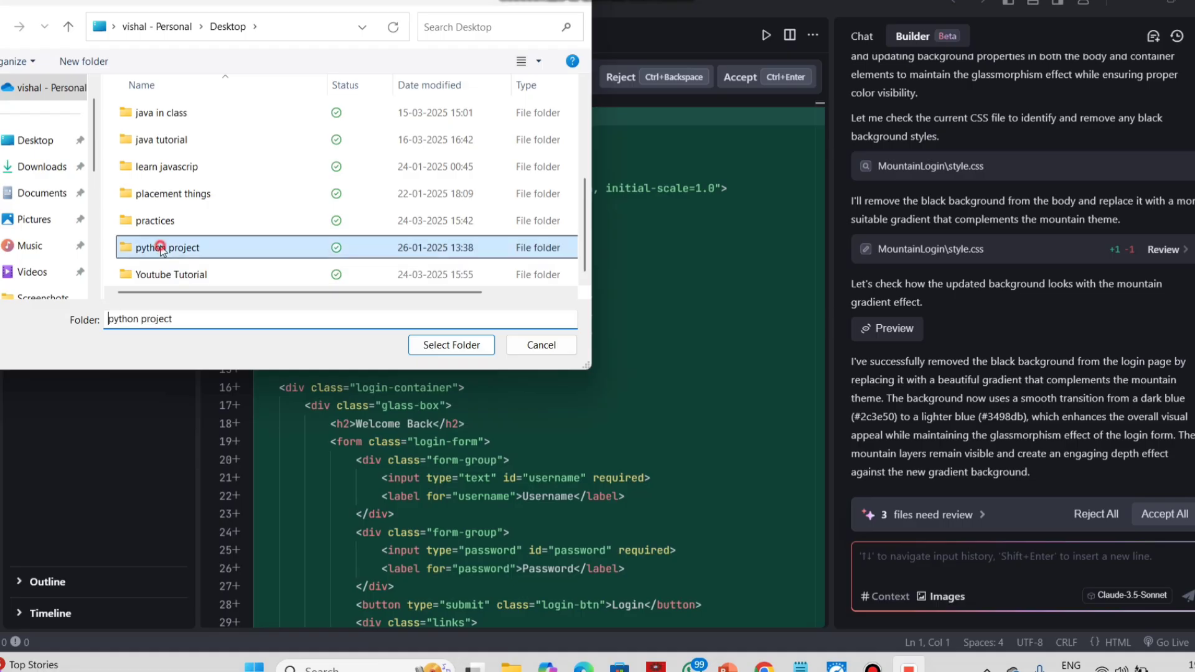
pyautogui.click(451, 345)
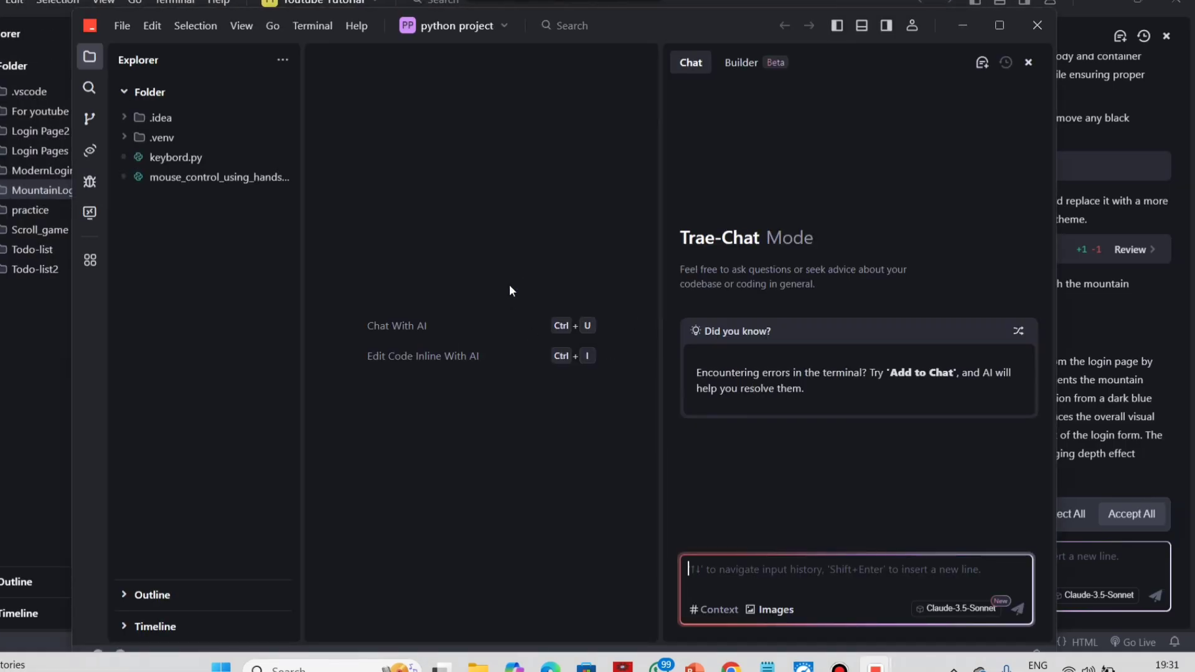
# - Maximize Trae, switch the side-panel assistant to Builder, then minimize the editor
pyautogui.click(997, 25)
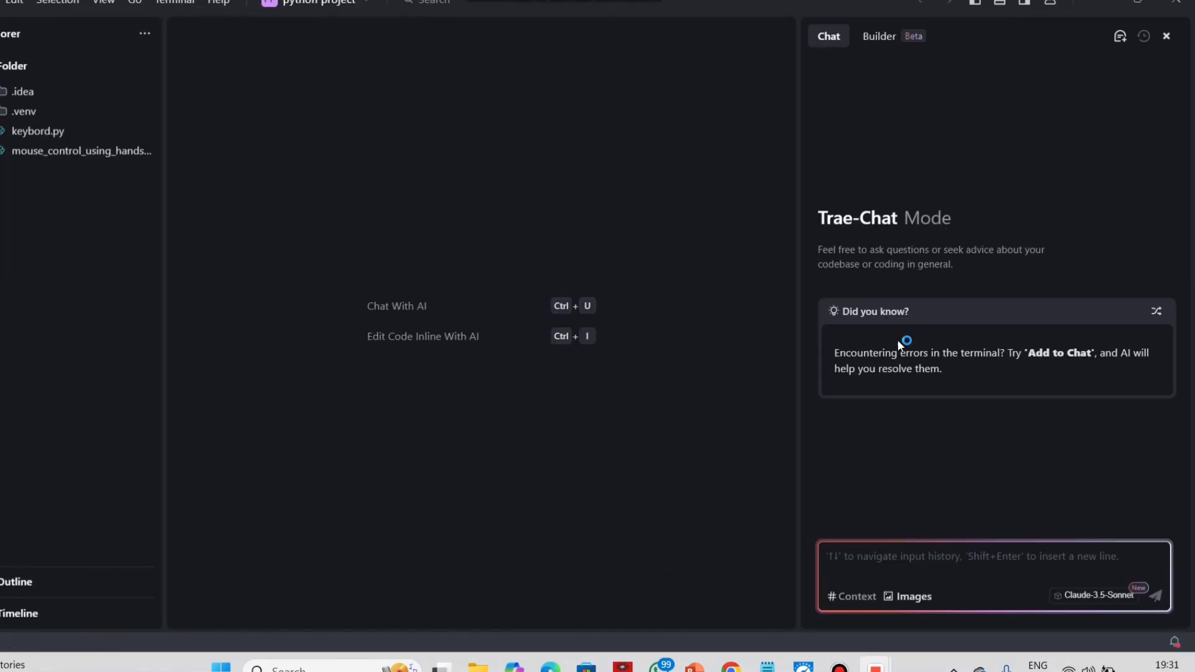
pyautogui.click(902, 41)
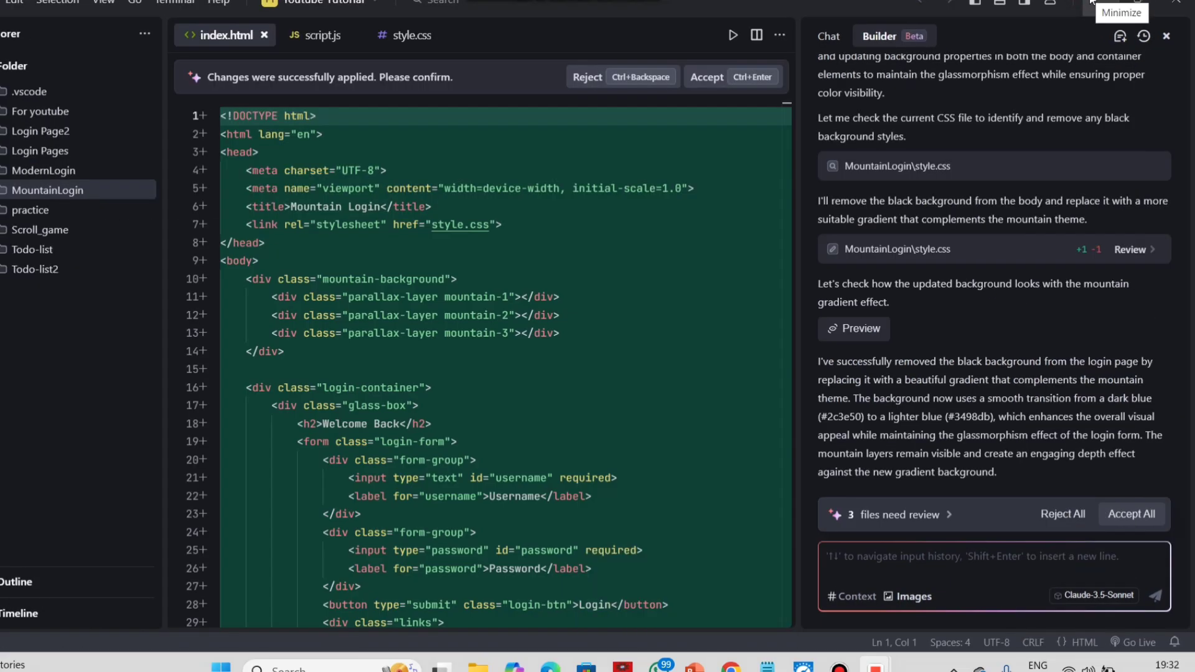
pyautogui.click(1093, 6)
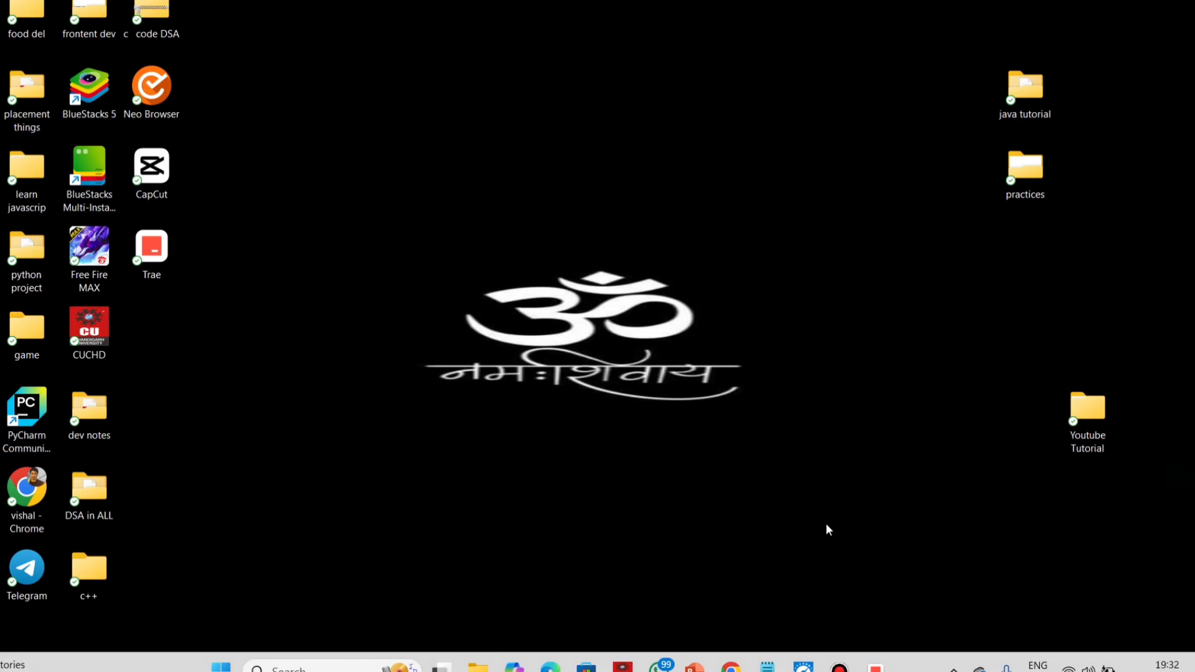
# - Copy the Colorlib purple-gradient login form image from the Google 'login page template' results
pyautogui.moveTo(731, 667)
pyautogui.click(745, 608)
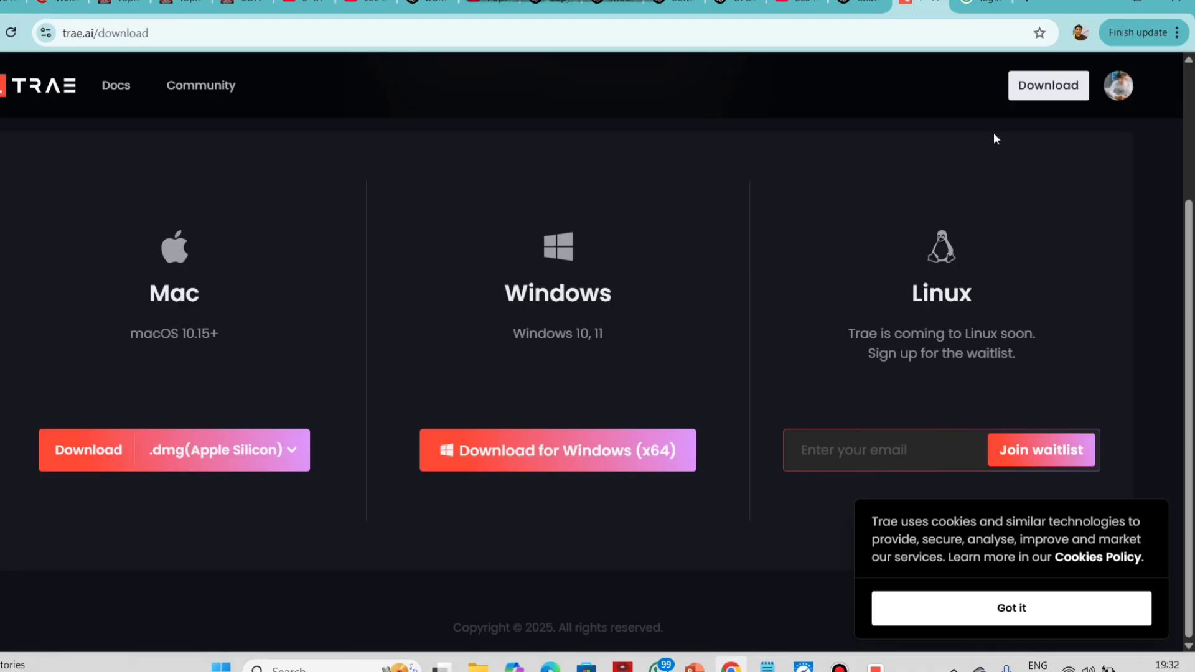
pyautogui.click(982, 6)
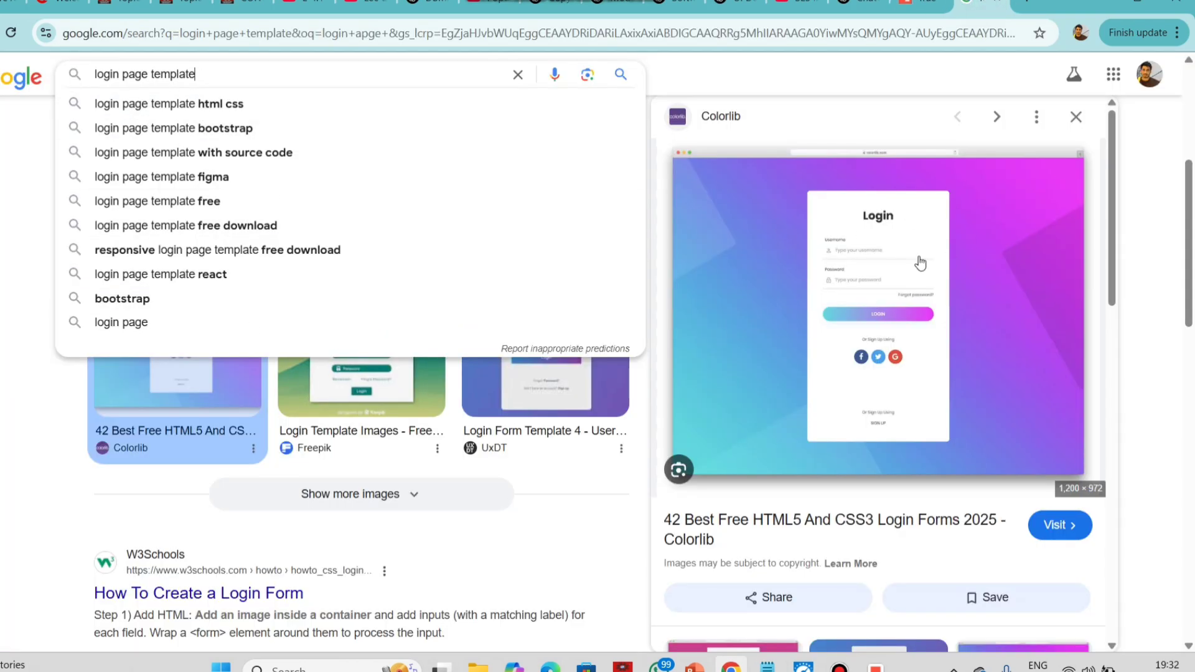
pyautogui.rightClick(803, 246)
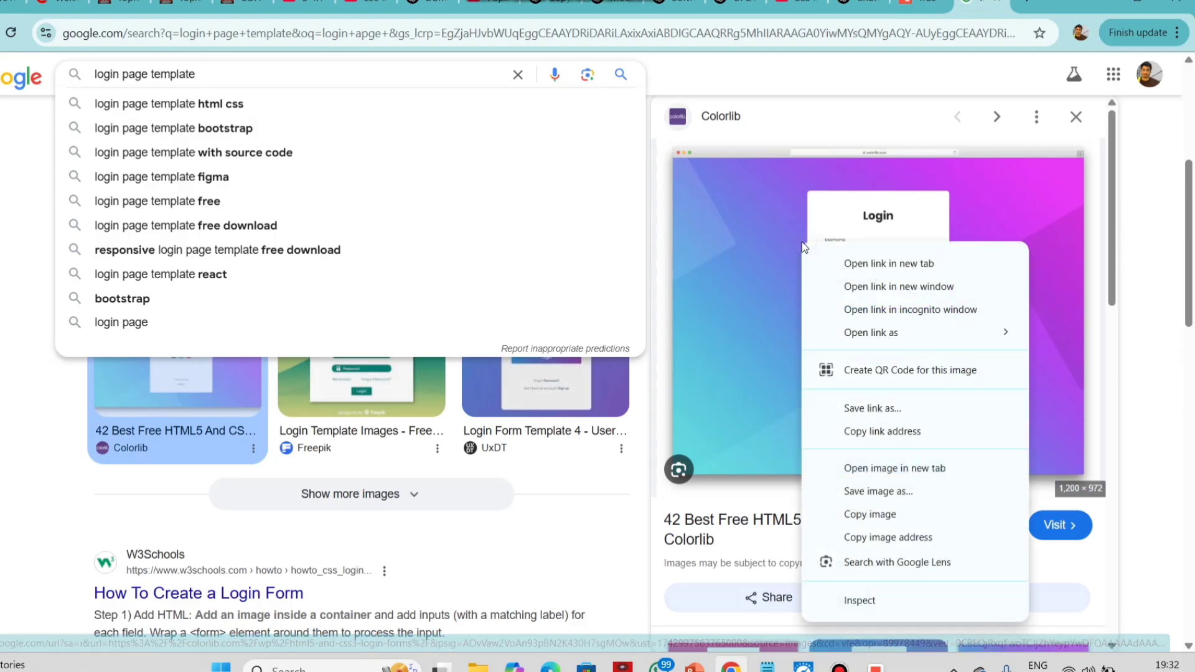
pyautogui.click(879, 514)
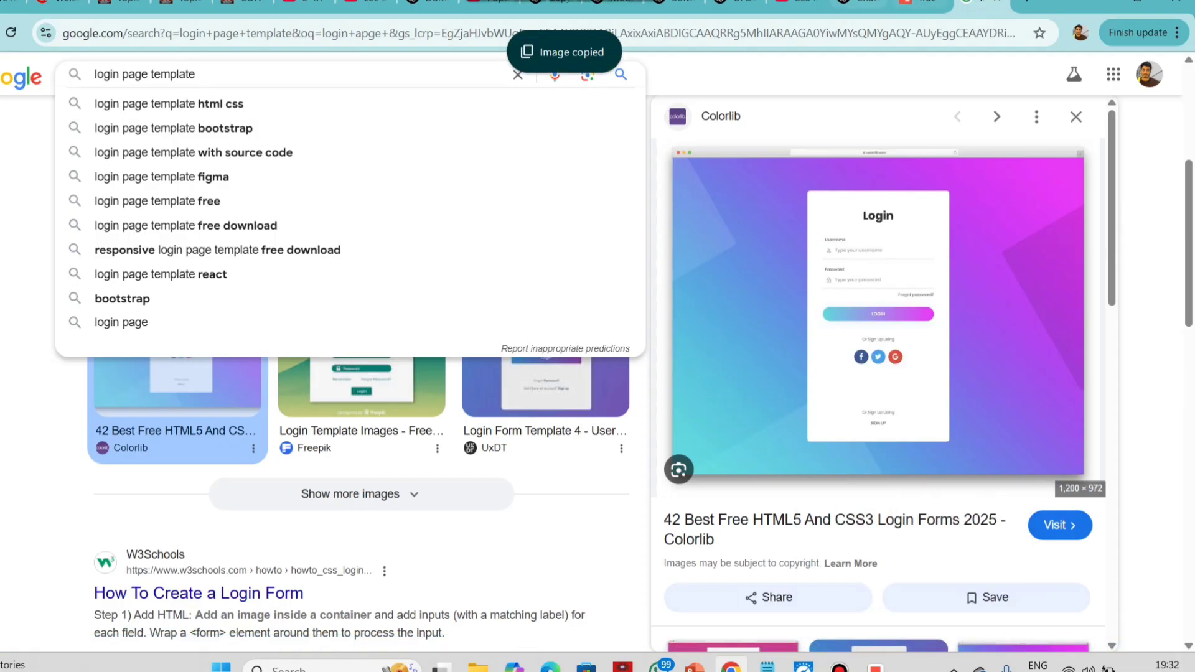
# - In ChatGPT, paste the login form image and send a request for a descriptive prompt
pyautogui.click(860, 6)
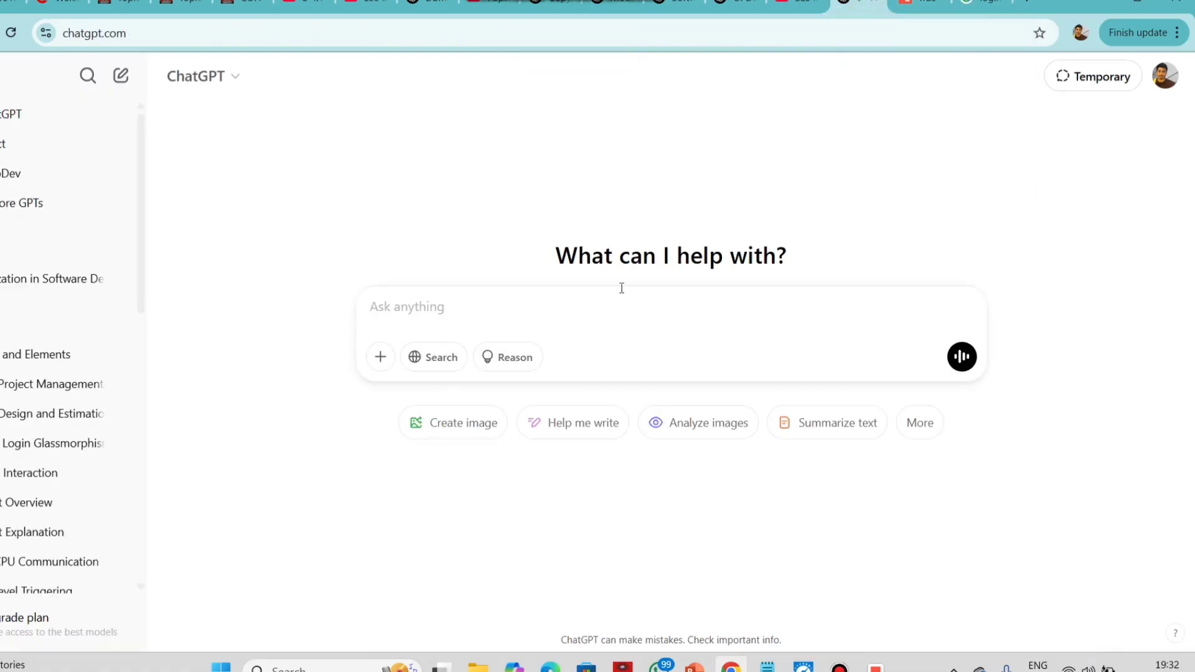
pyautogui.click(526, 313)
pyautogui.hotkey('ctrl', 'v')
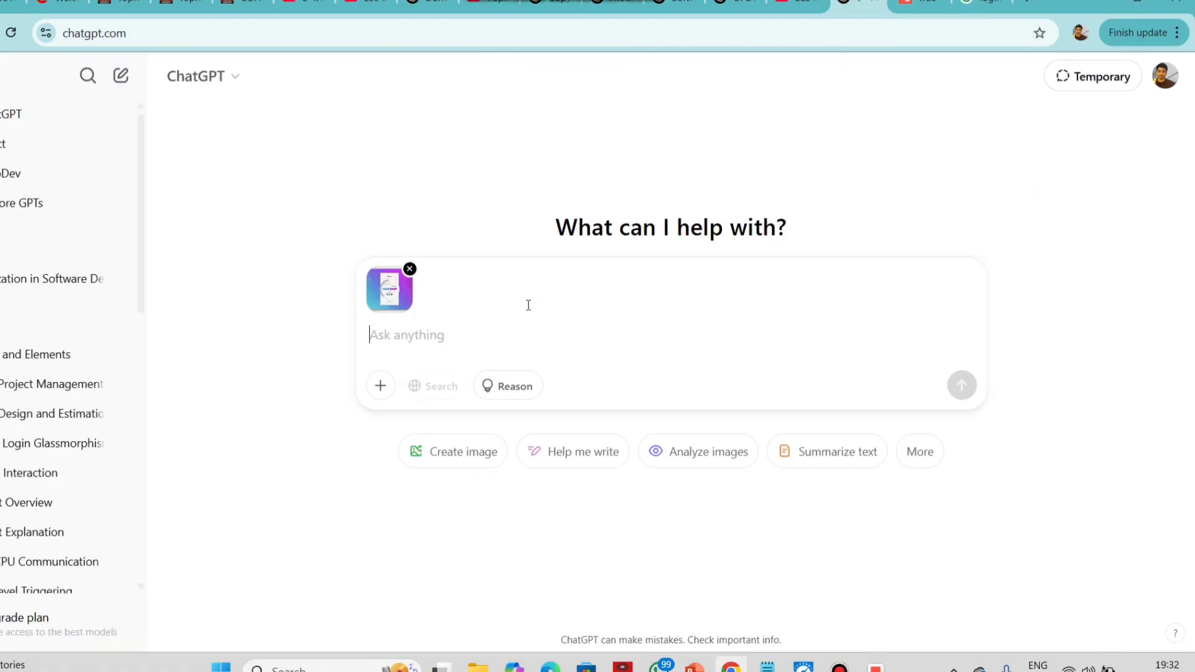
pyautogui.write('write t')
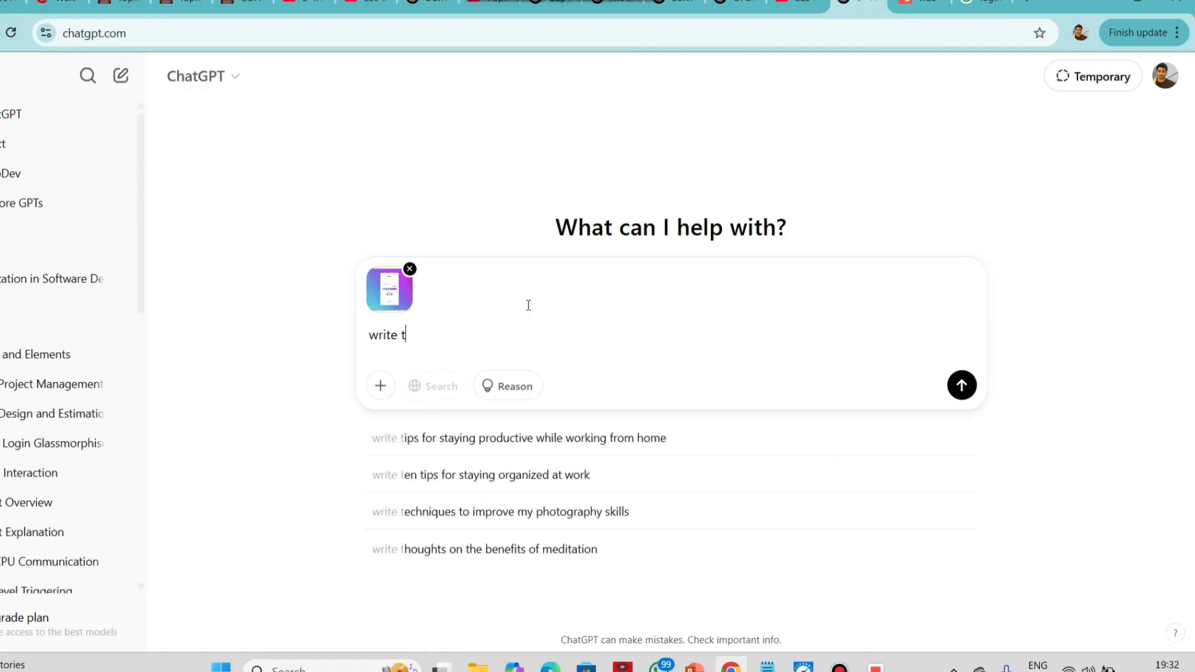
pyautogui.press('BackSpace')
pyautogui.press('BackSpace')
pyautogui.press('BackSpace')
pyautogui.press('BackSpace')
pyautogui.press('BackSpace')
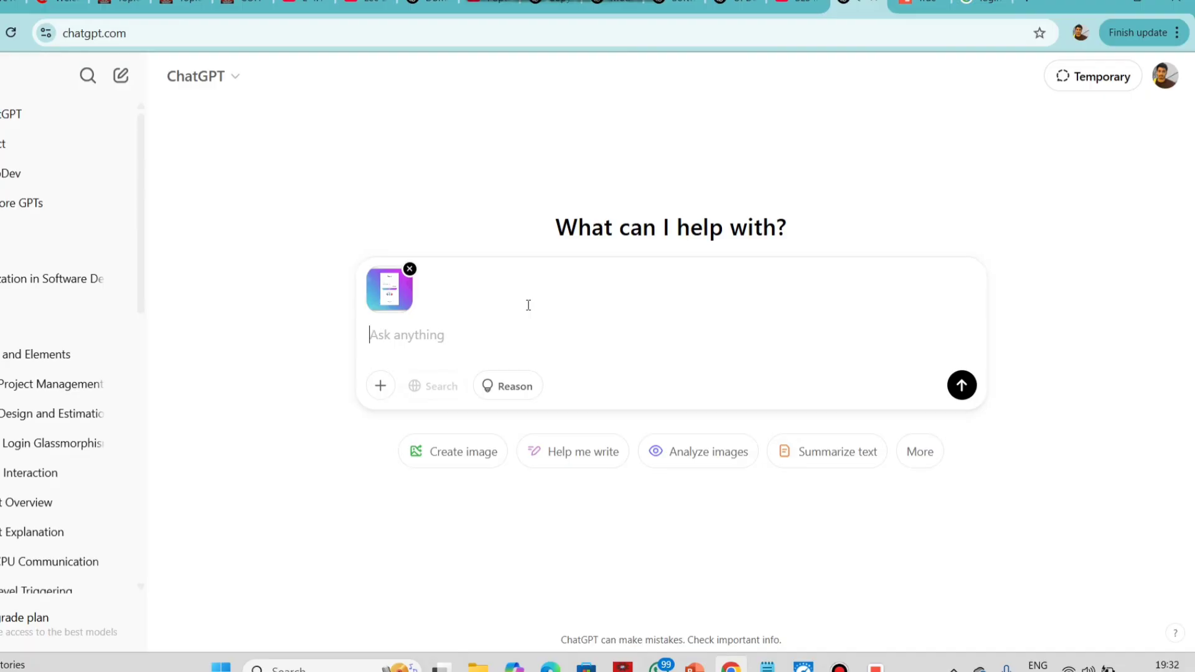
pyautogui.write('provide me the promt  of this images')
pyautogui.press('Return')
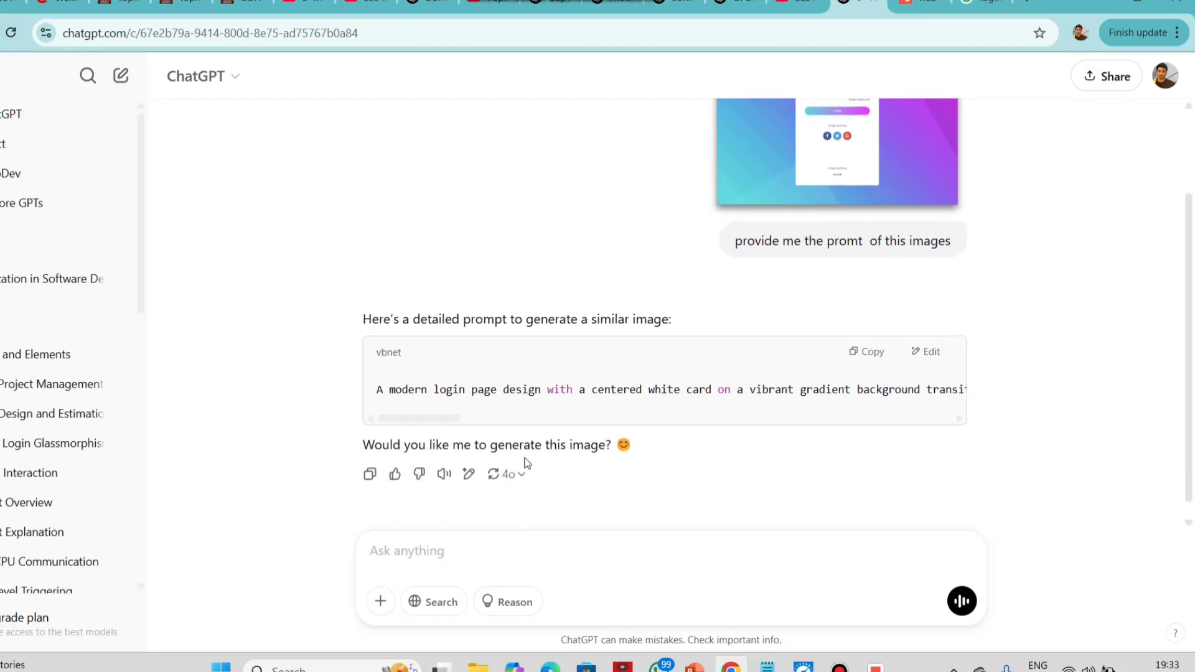
# - Copy ChatGPT's generated login page prompt and minimize Chrome
pyautogui.moveTo(377, 393); pyautogui.dragTo(906, 389)
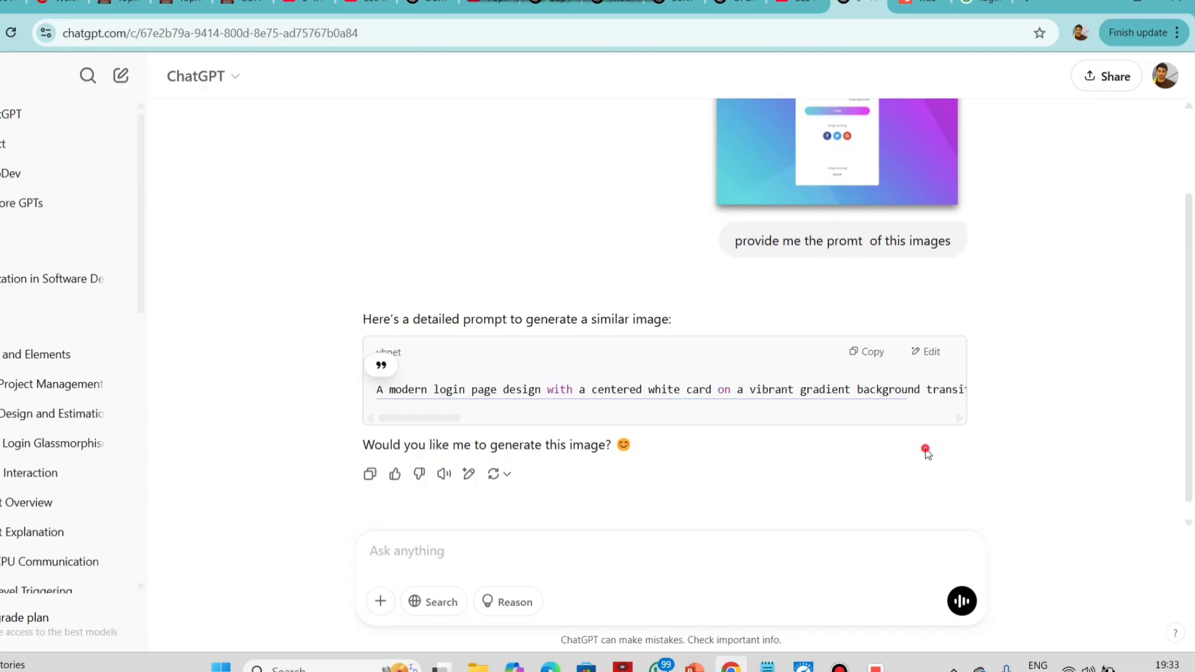
pyautogui.moveTo(925, 448); pyautogui.dragTo(872, 352)
pyautogui.click(870, 353)
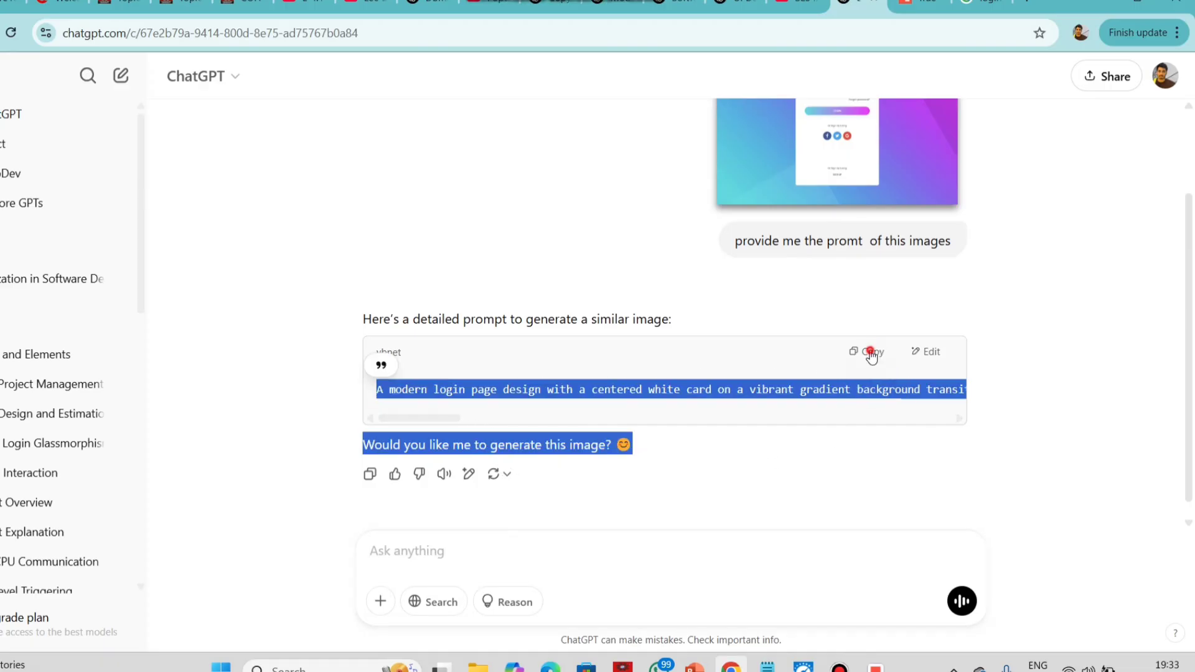
pyautogui.click(846, 484)
pyautogui.click(874, 354)
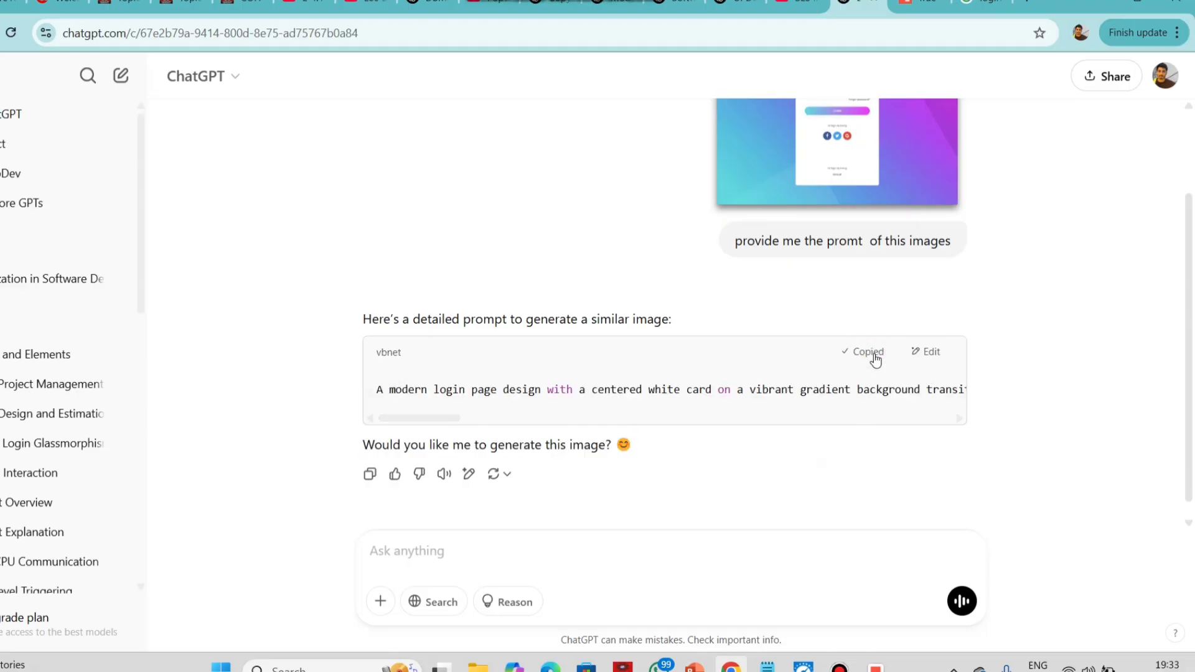
pyautogui.click(1103, 5)
pyautogui.moveTo(874, 667)
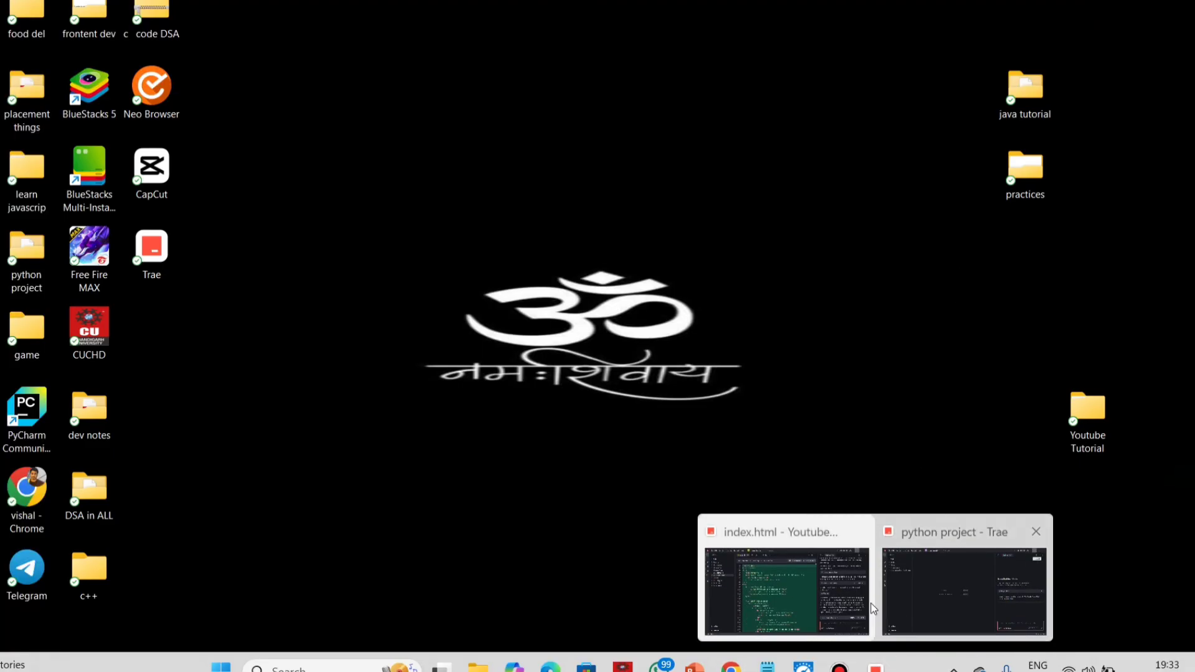
# - Paste the copied login page description into the python project's Builder chat and send it
pyautogui.click(937, 595)
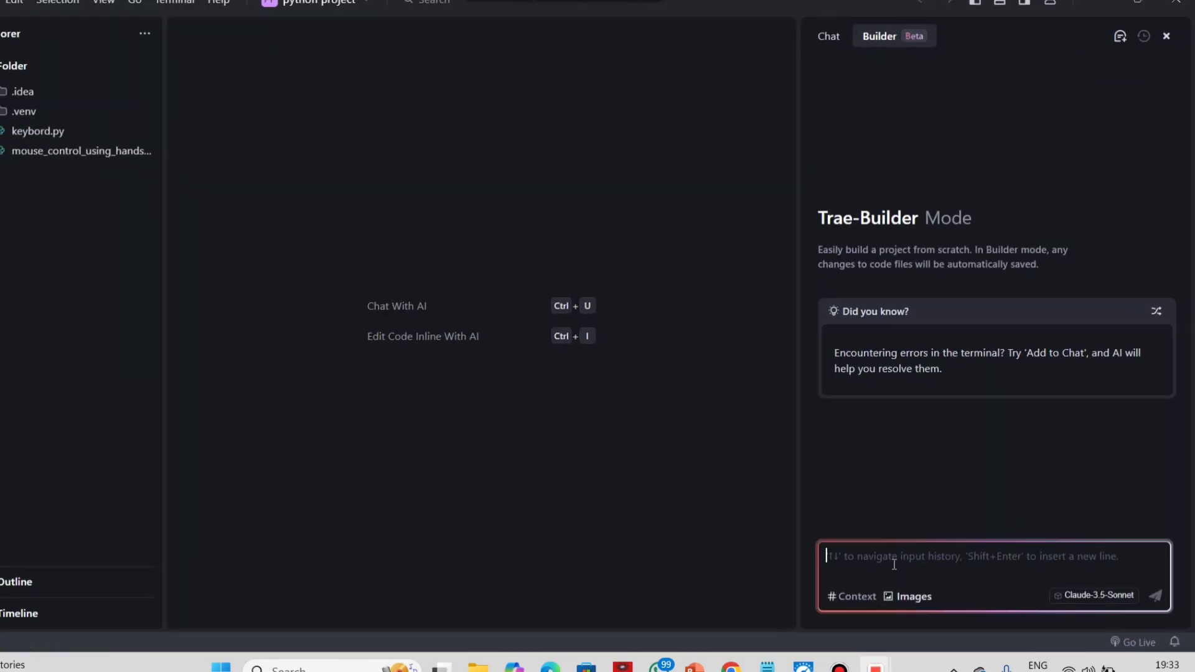
pyautogui.hotkey('ctrl', 'v')
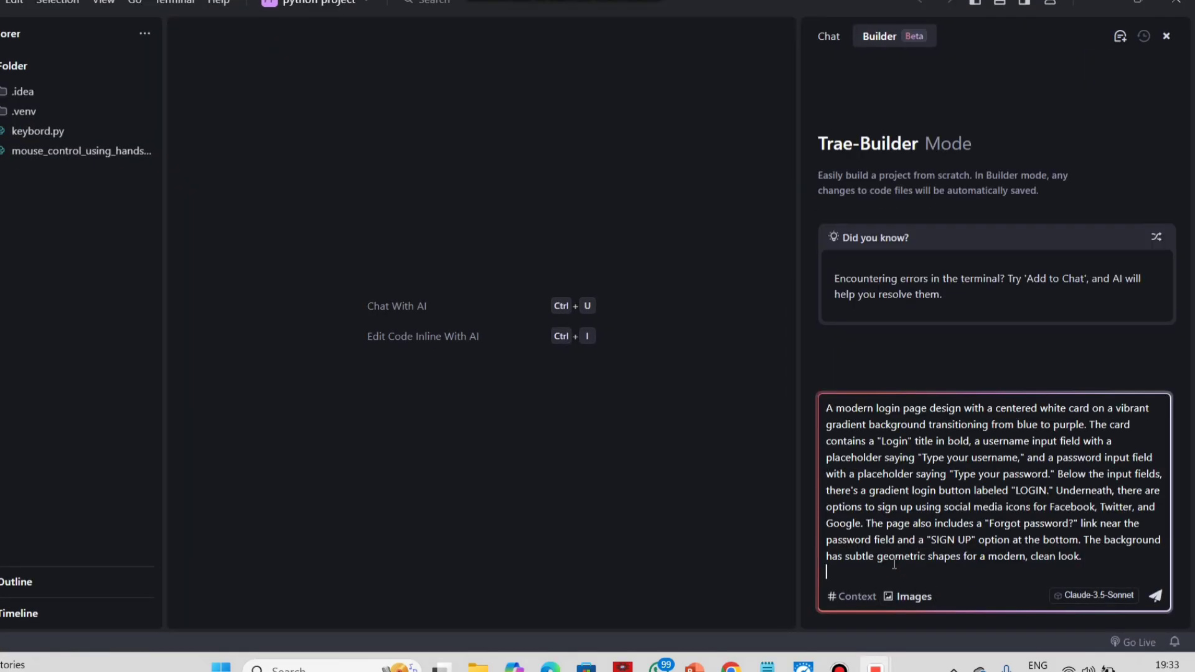
pyautogui.press('Return')
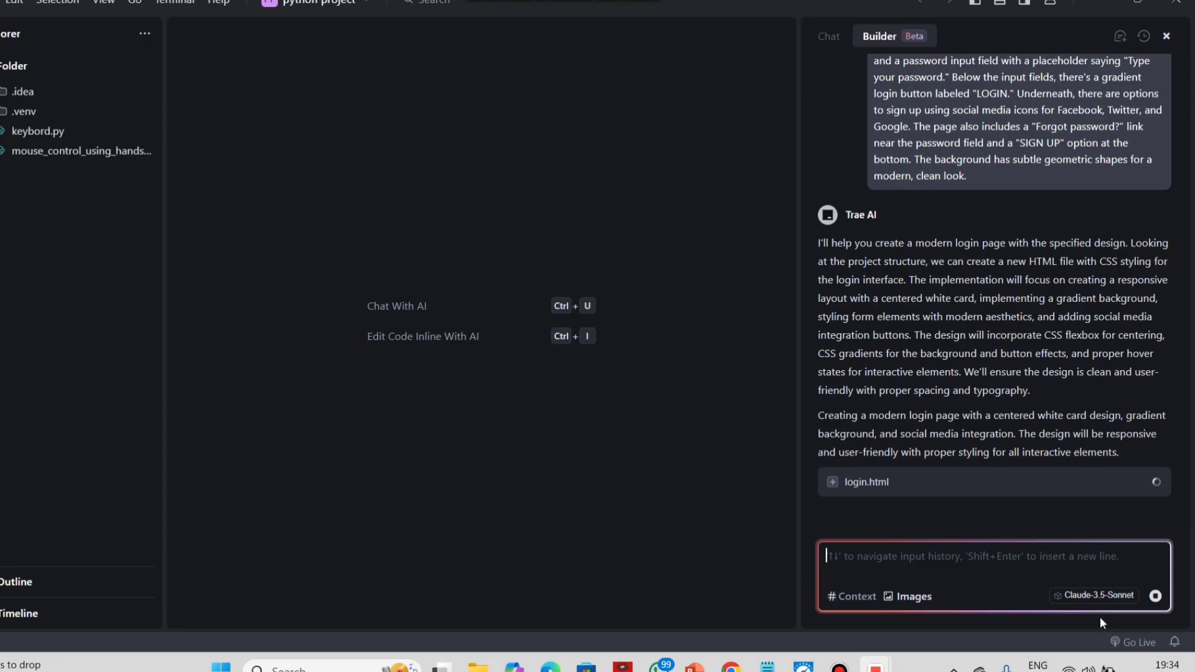
# - Glance at the AI model list, then skip the command to start login.html in the browser
pyautogui.click(1103, 594)
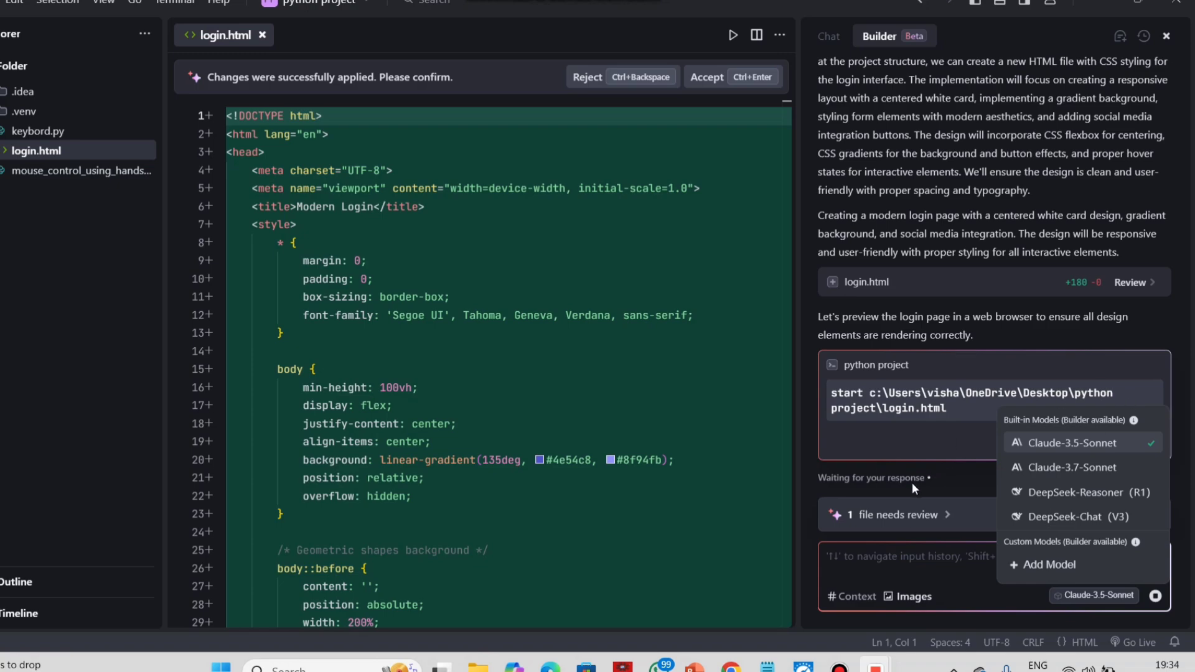
pyautogui.click(973, 582)
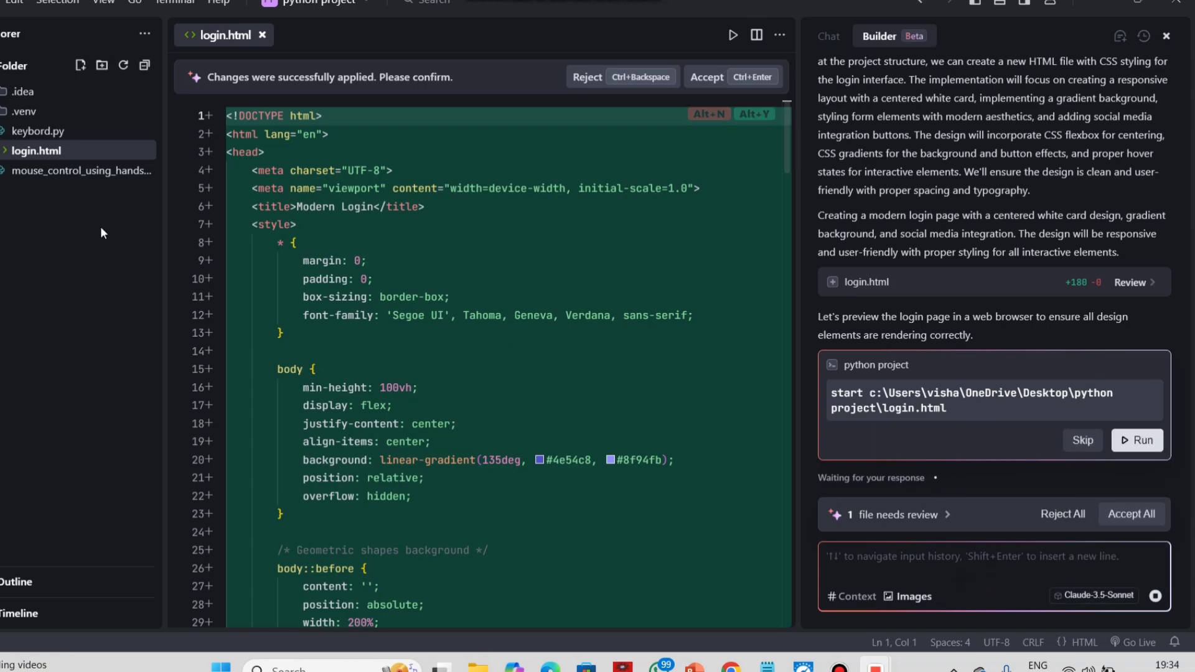
pyautogui.click(1083, 439)
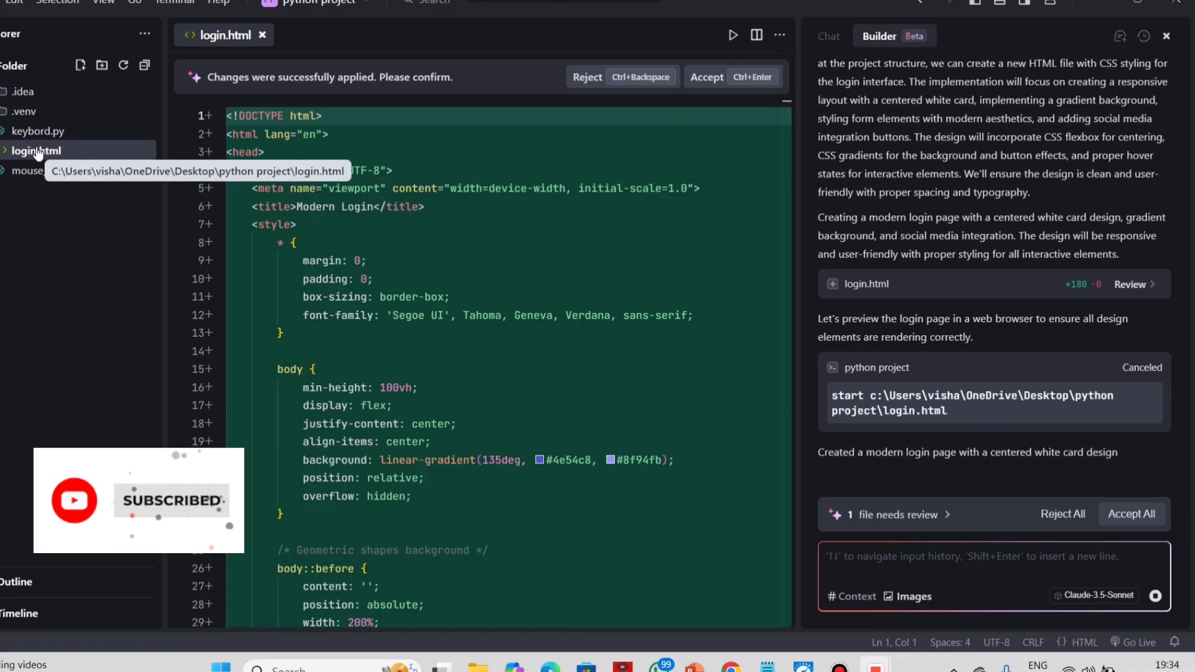
# - Open login.html with Live Server and compare it against the Google template results
pyautogui.rightClick(35, 152)
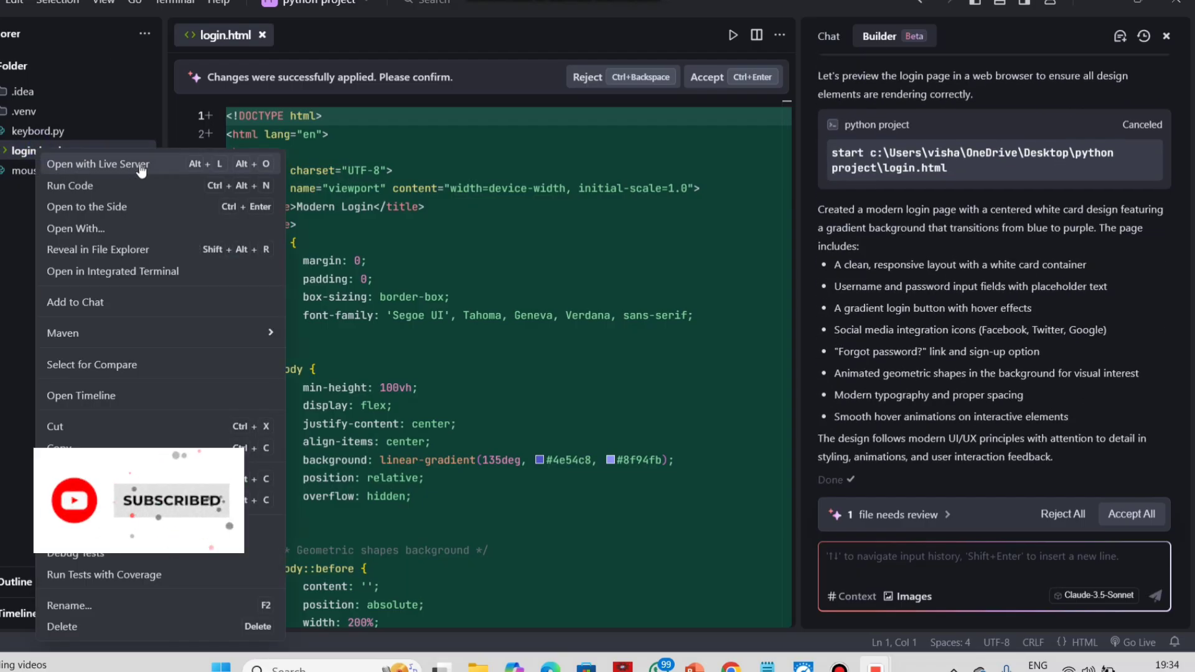
pyautogui.click(118, 173)
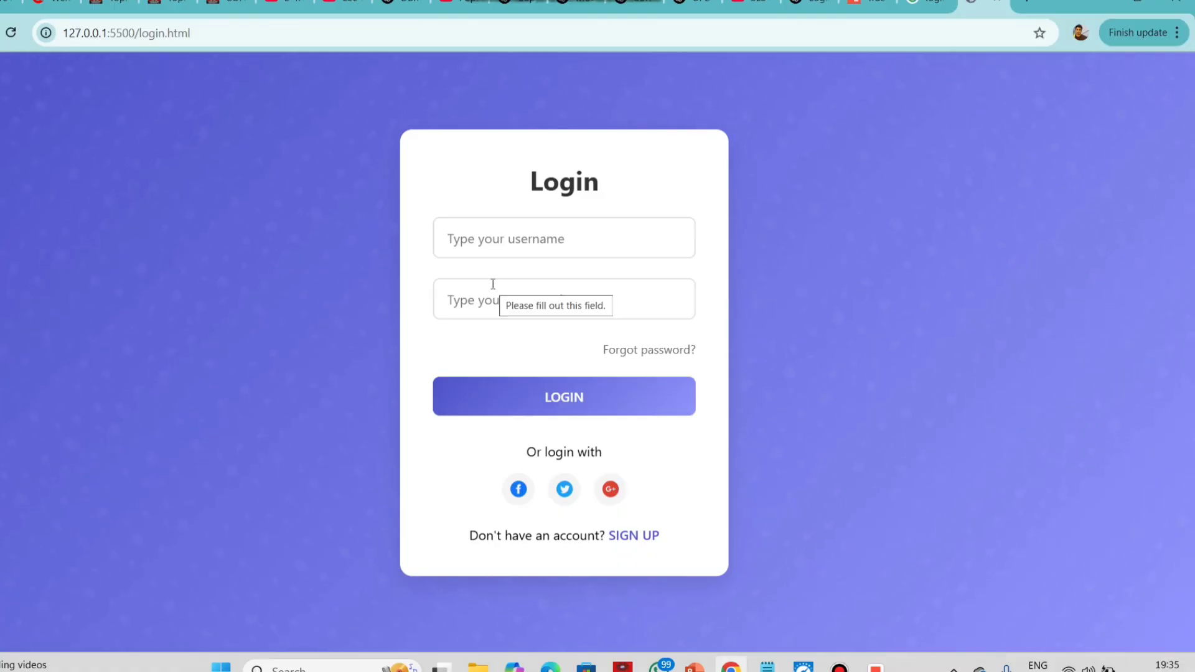
pyautogui.click(924, 5)
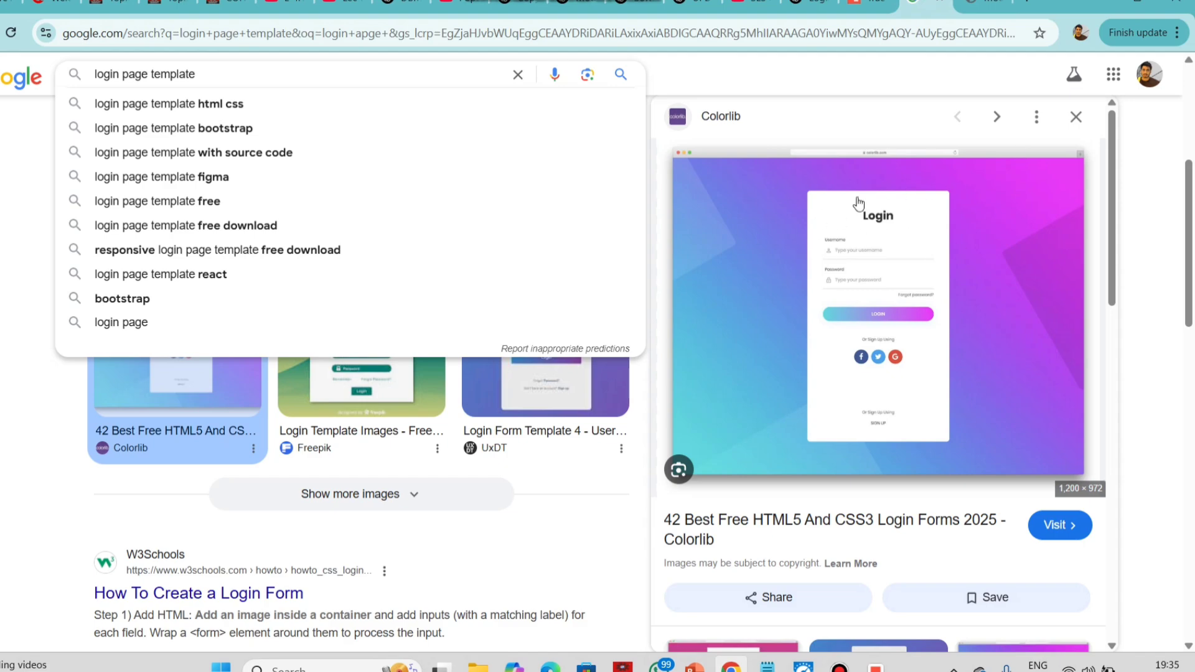
pyautogui.click(990, 8)
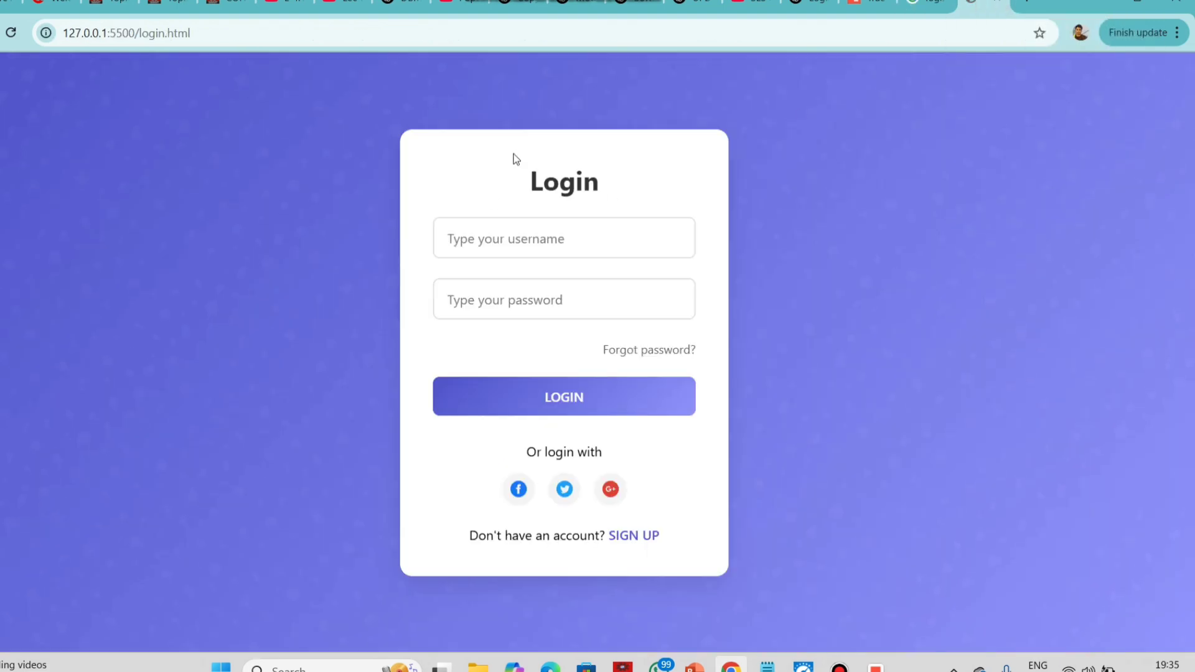
pyautogui.click(929, 3)
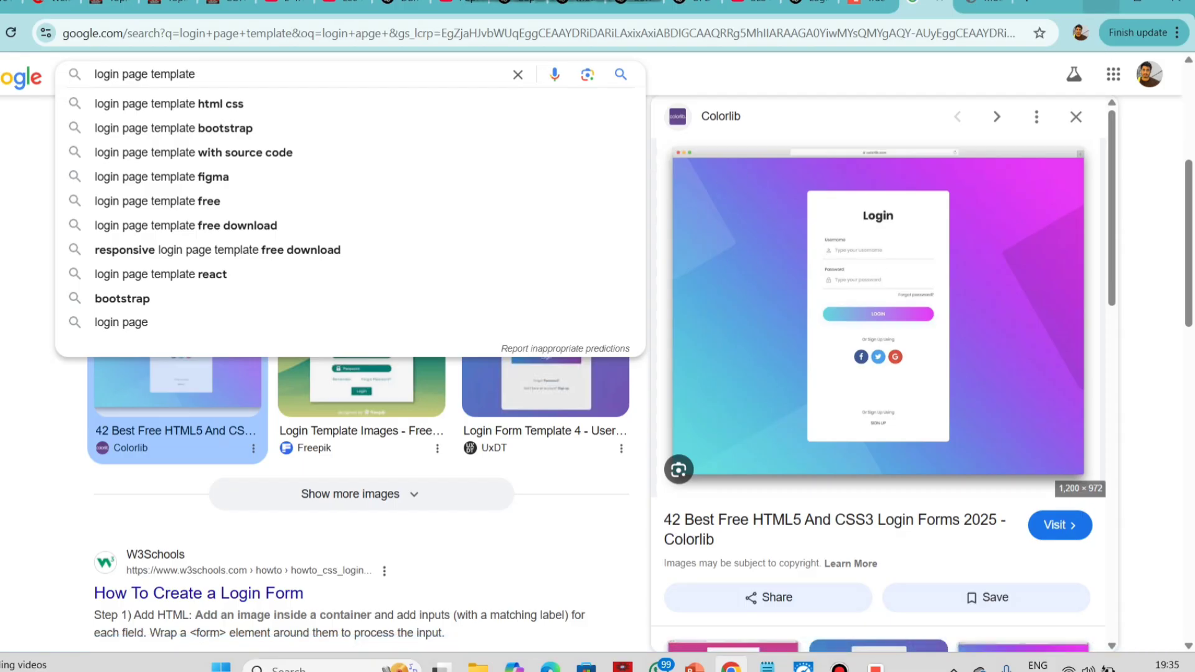
# - Ask Trae's Builder to split login.html's background into two animated colours
pyautogui.hotkey('alt', 'Tab')
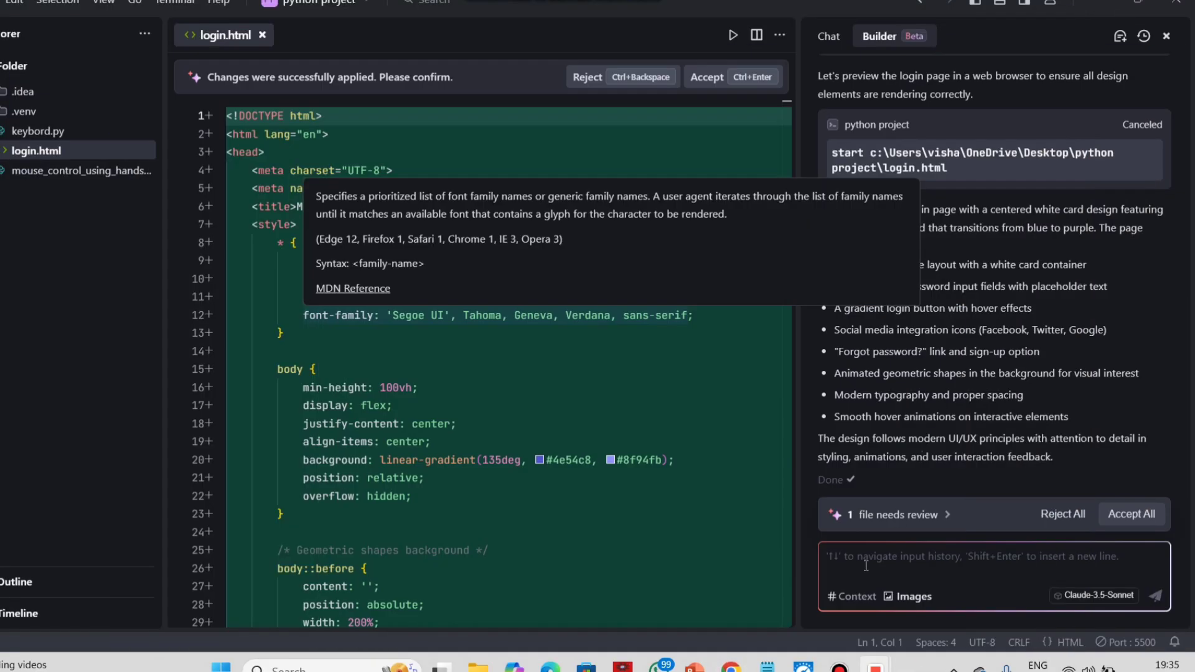
pyautogui.click(867, 561)
pyautogui.write('make backgro')
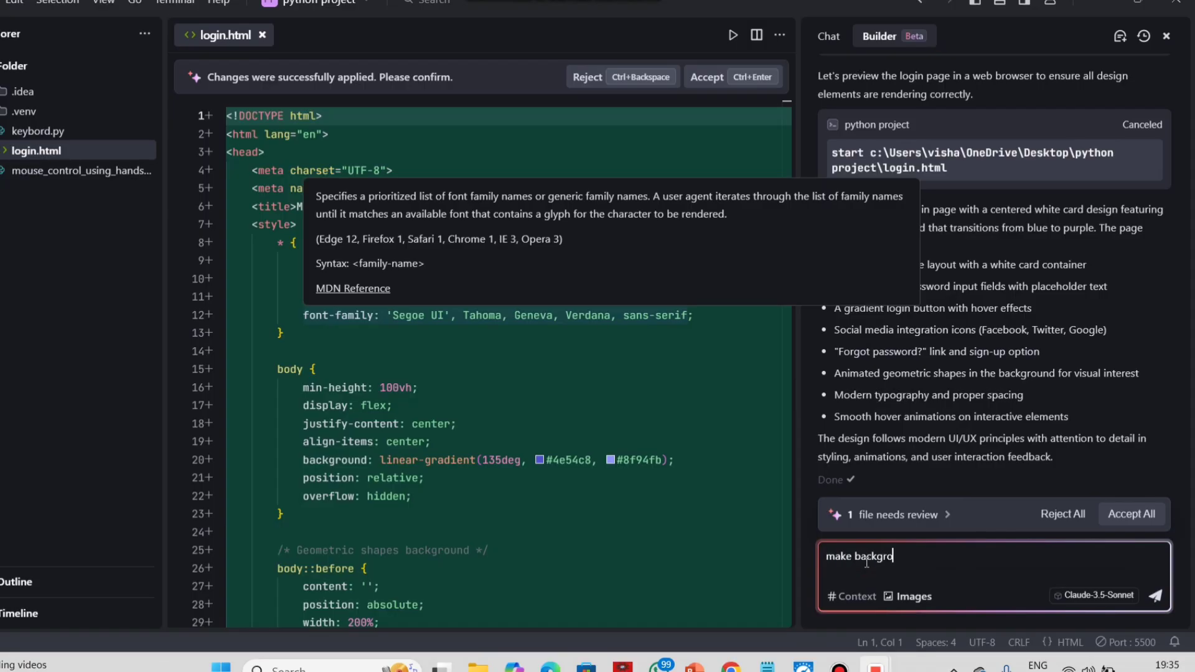
pyautogui.write('und in')
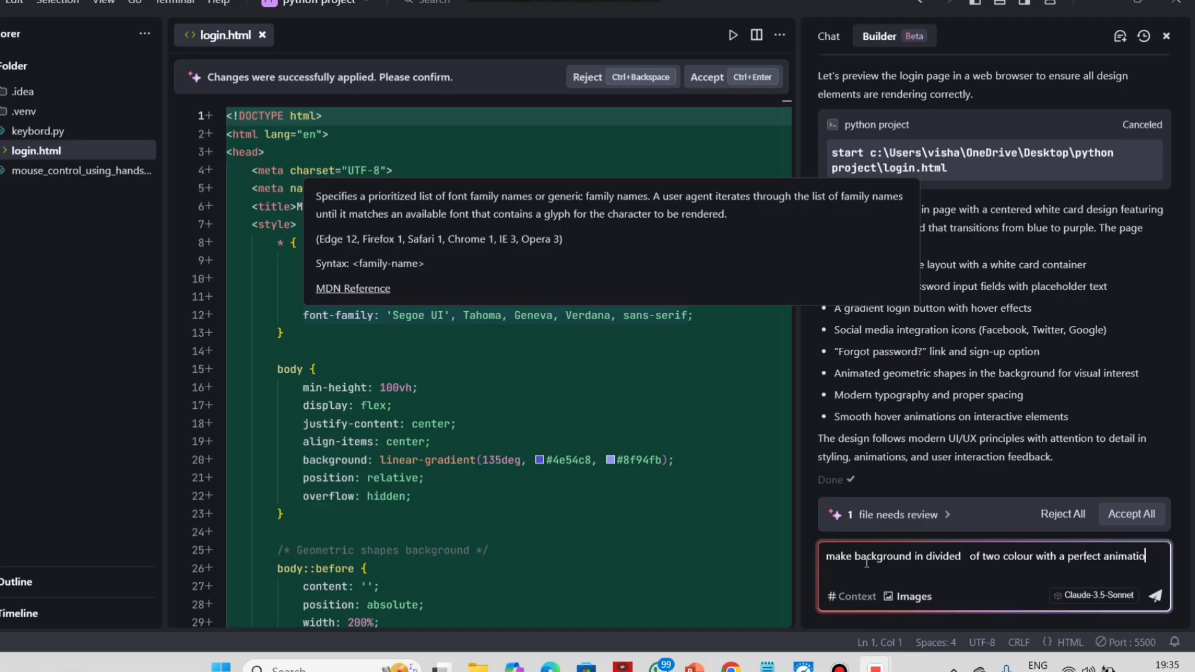
pyautogui.press('Return')
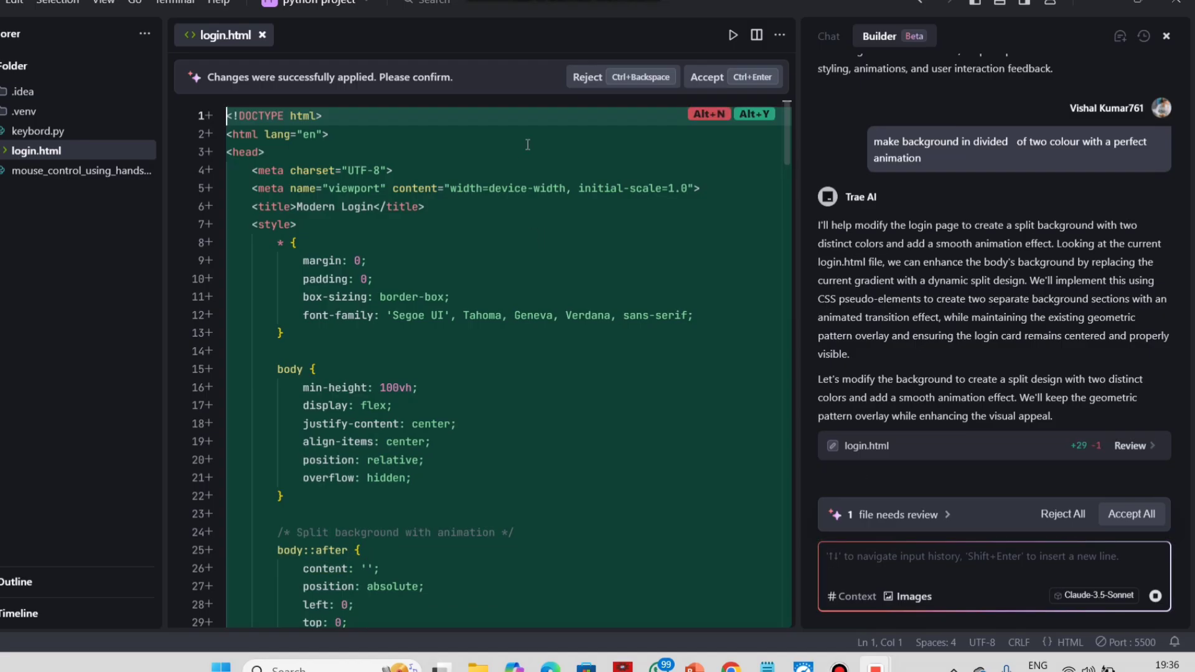
# - Reopen login.html with Live Server, then return to the 'login page template' search results
pyautogui.rightClick(38, 152)
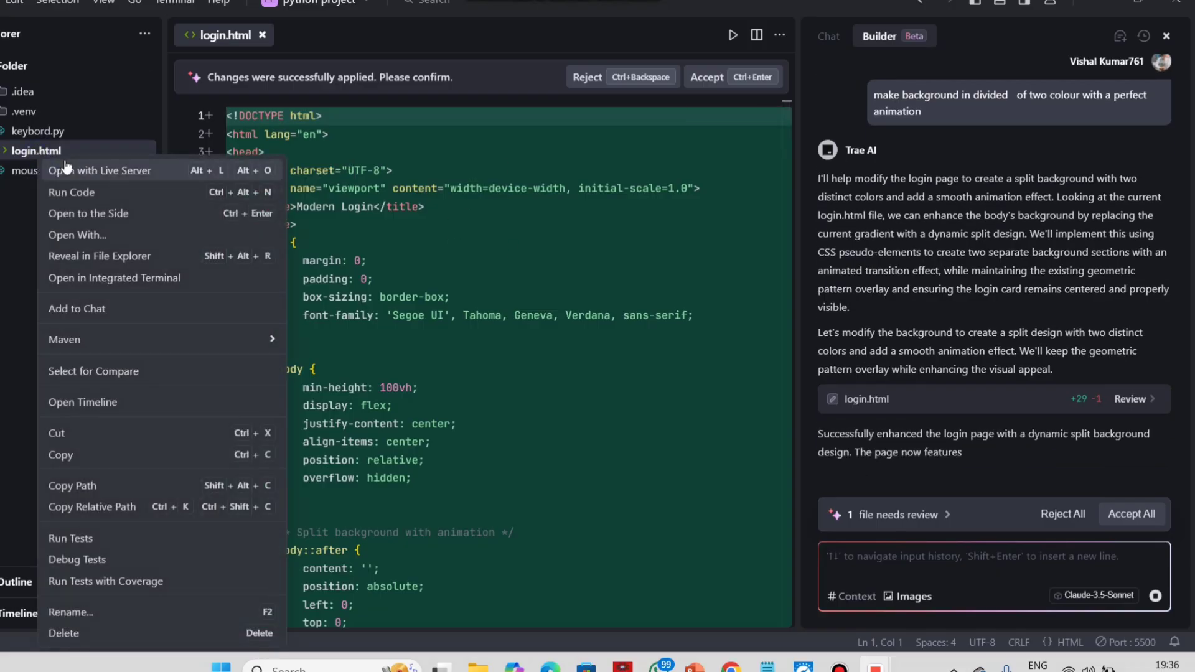
pyautogui.click(78, 171)
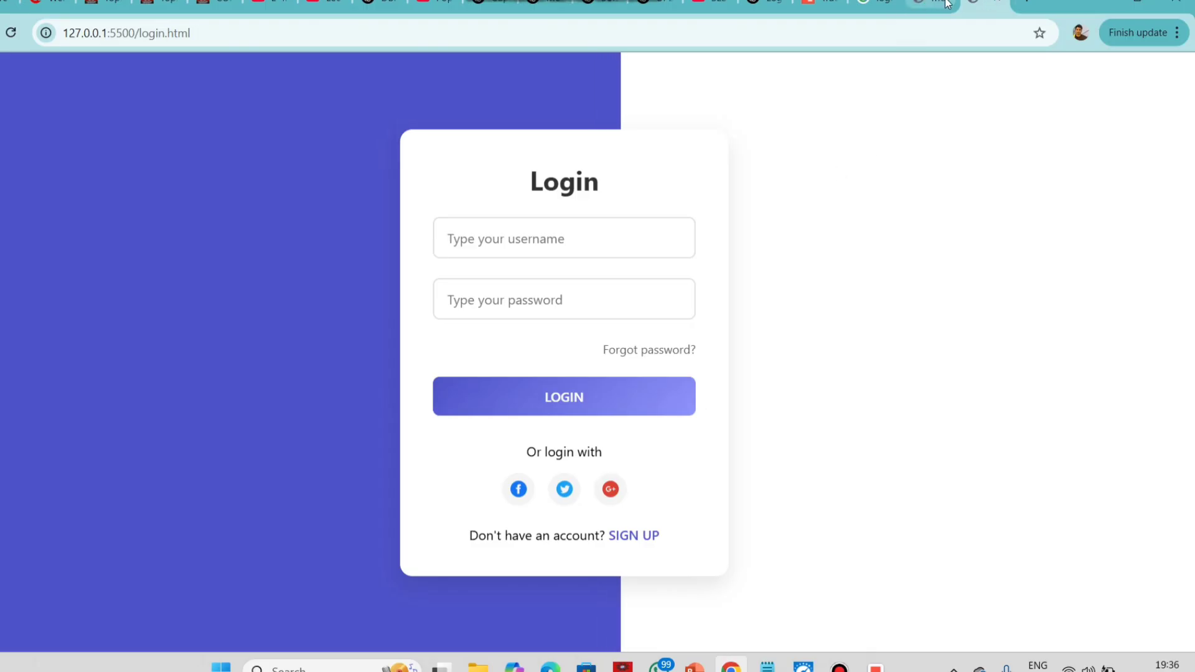
pyautogui.click(885, 2)
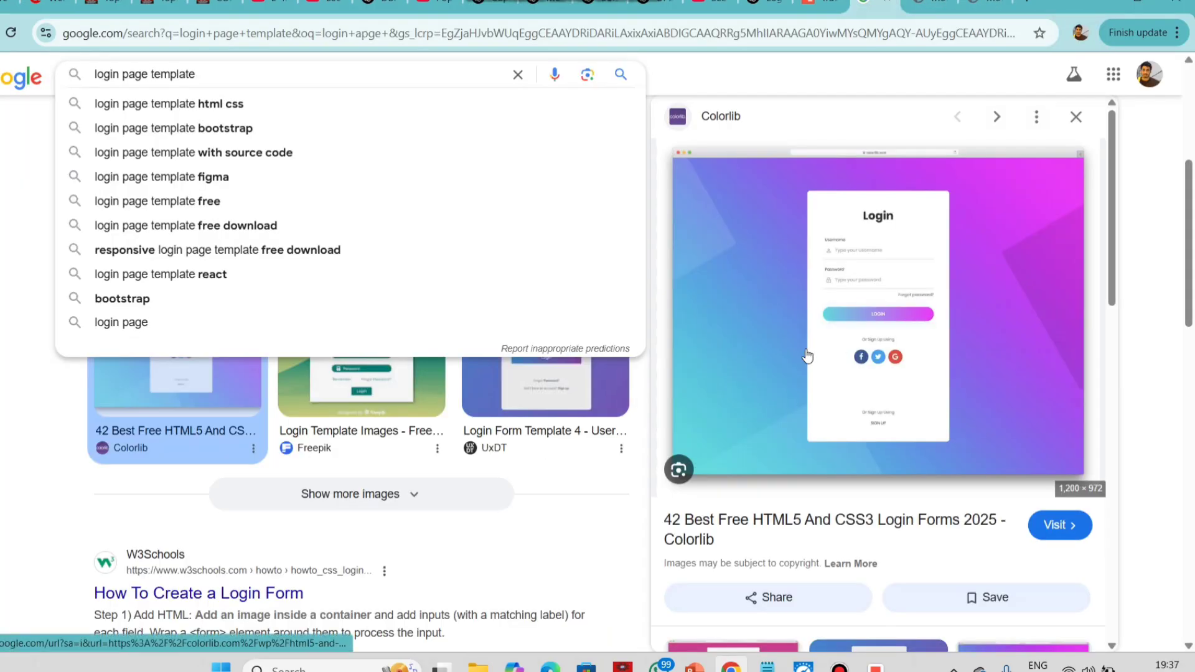
pyautogui.scroll(-3, 866, 343)
pyautogui.scroll(-2, 873, 383)
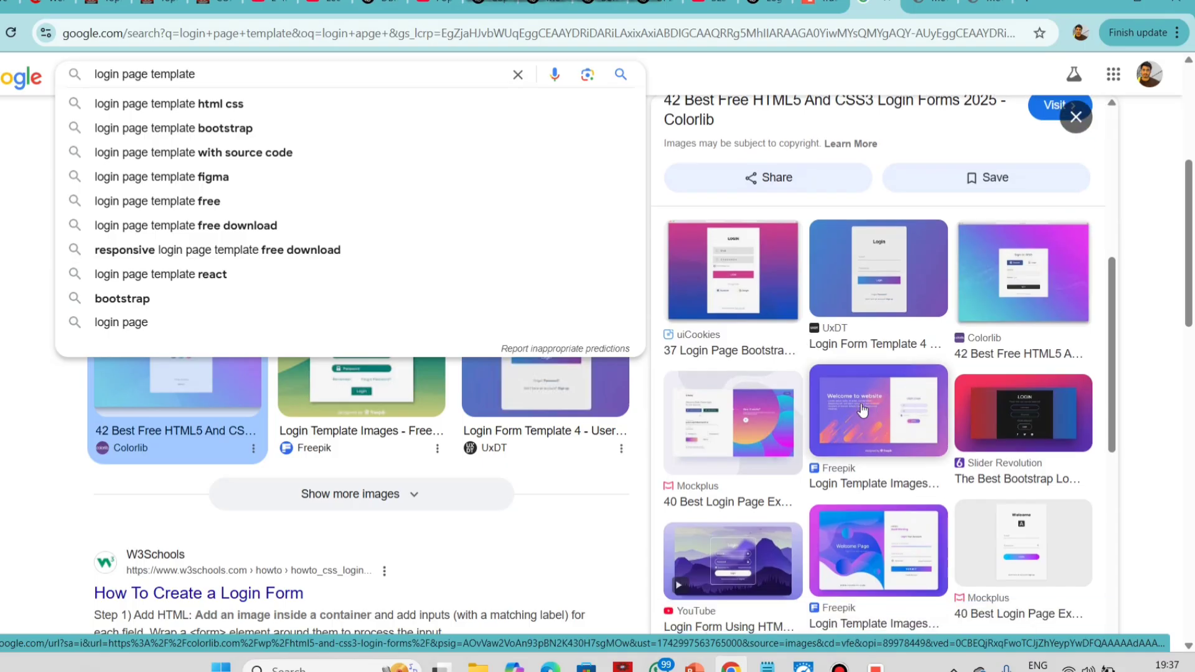
# - Copy the Freepik 'Welcome to website' split-screen login template image, then go to ChatGPT
pyautogui.click(870, 406)
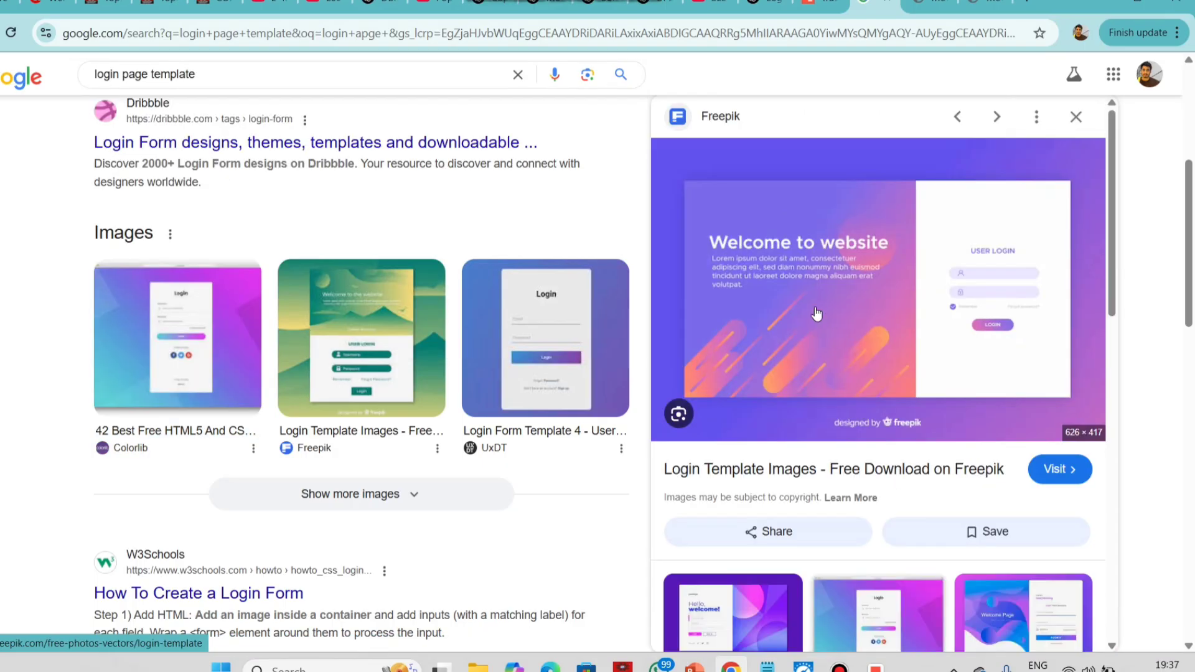
pyautogui.rightClick(817, 272)
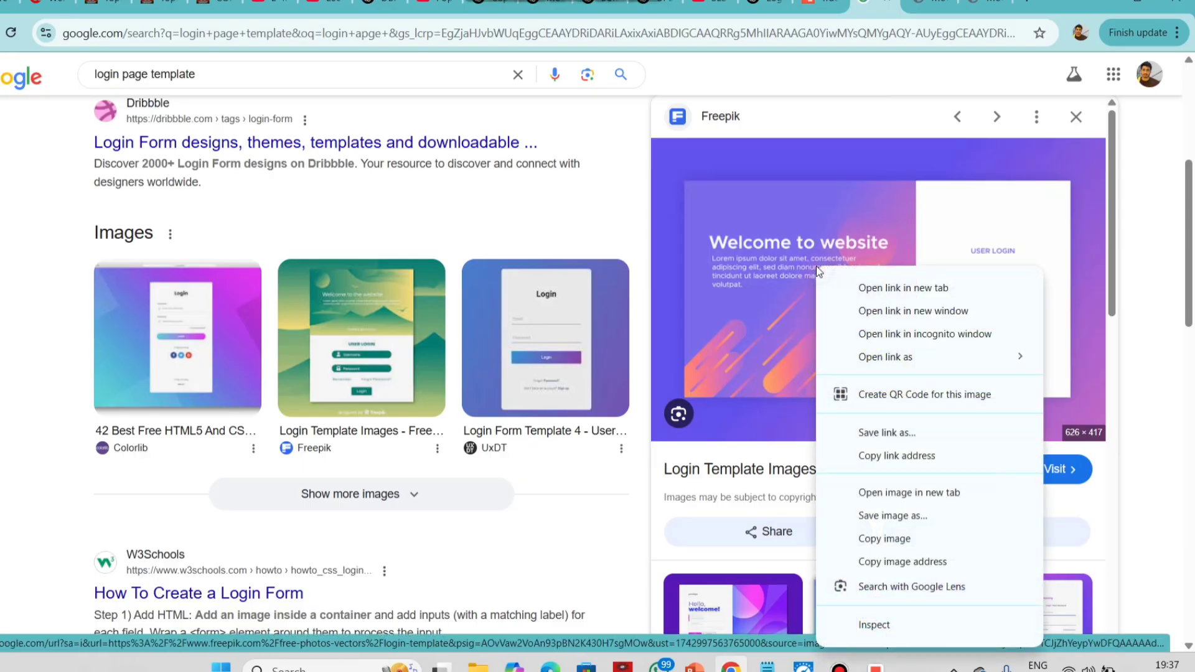
pyautogui.click(884, 539)
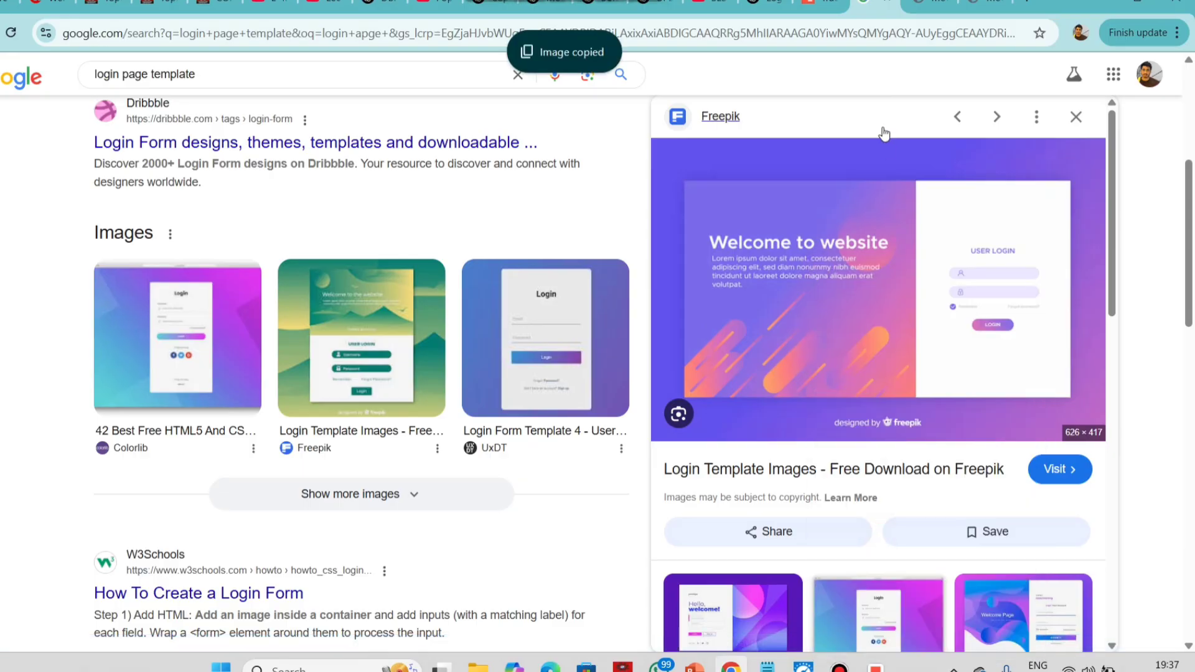
pyautogui.click(762, 6)
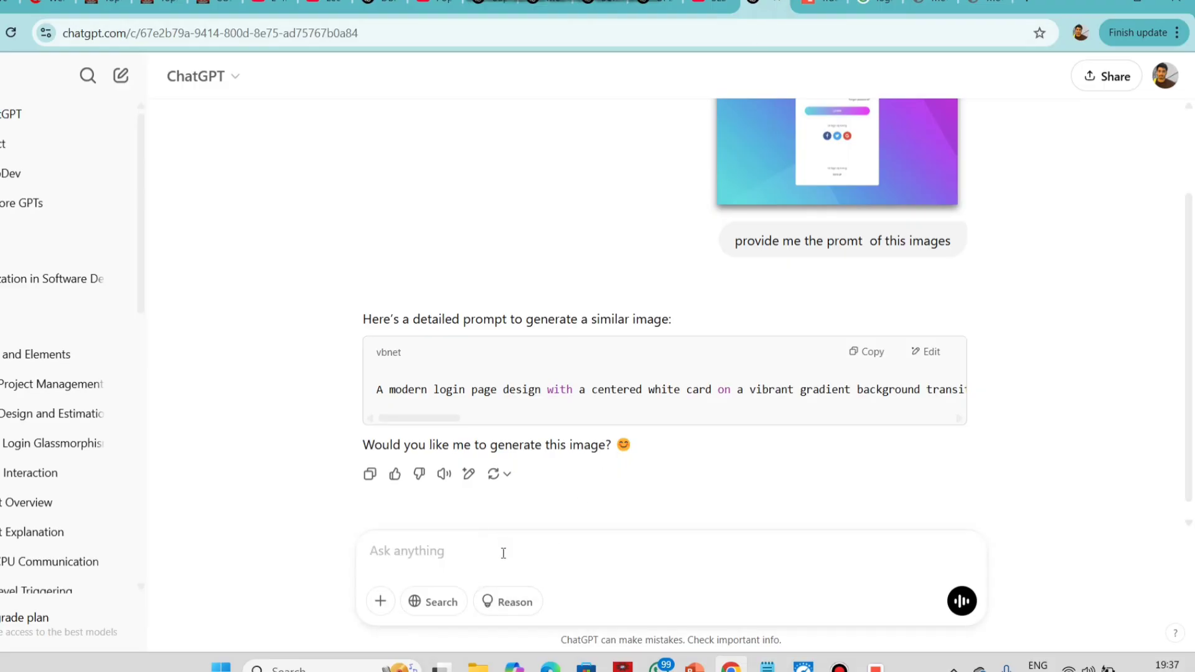
# - Send ChatGPT the pasted template image with the request 'give me prompt of this images'
pyautogui.hotkey('ctrl', 'v')
pyautogui.write('give')
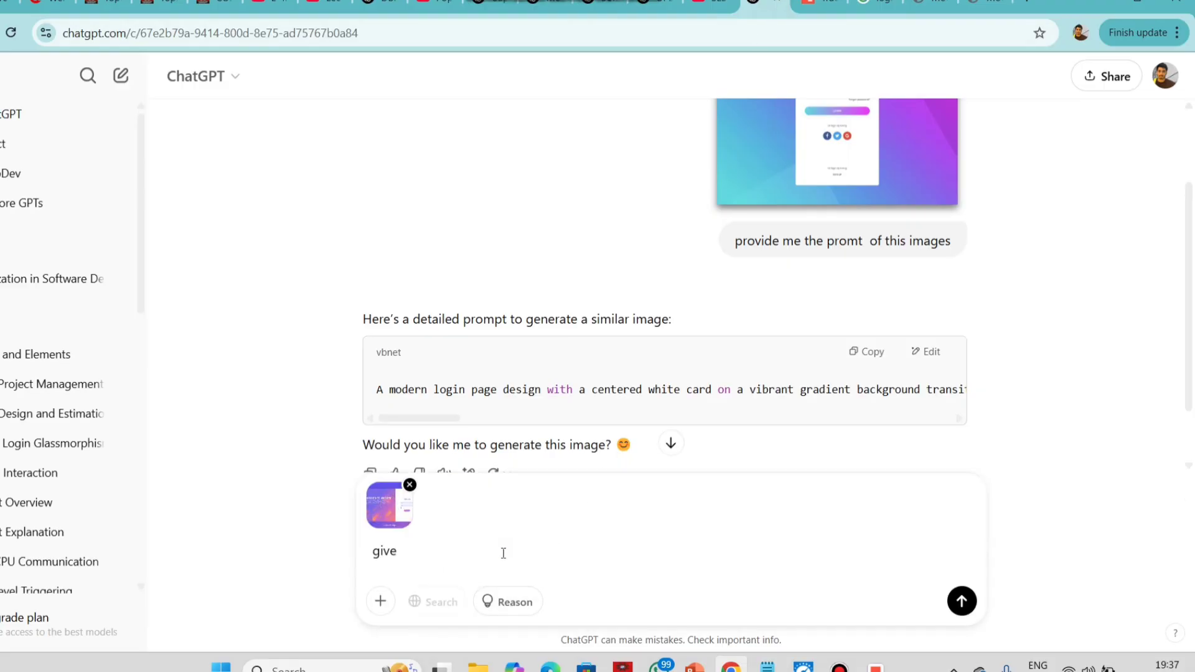
pyautogui.press('BackSpace')
pyautogui.write('romt of this images')
pyautogui.press('Return')
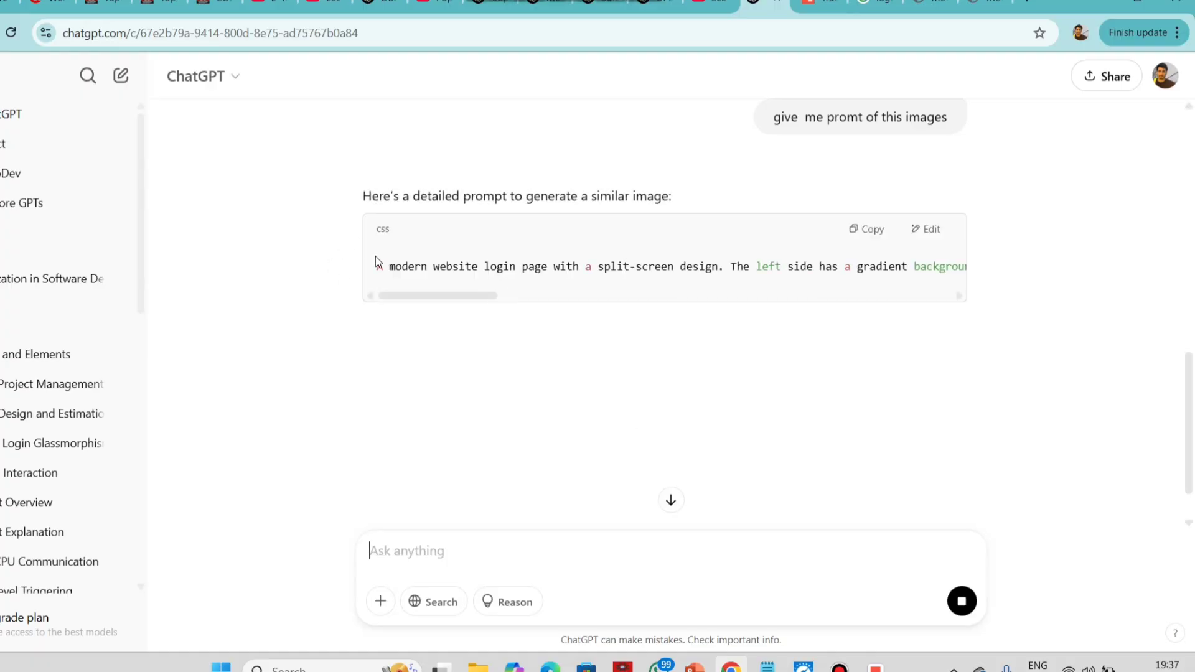
# - Copy the detailed prompt ChatGPT generated for the login template
pyautogui.moveTo(376, 266); pyautogui.dragTo(556, 266)
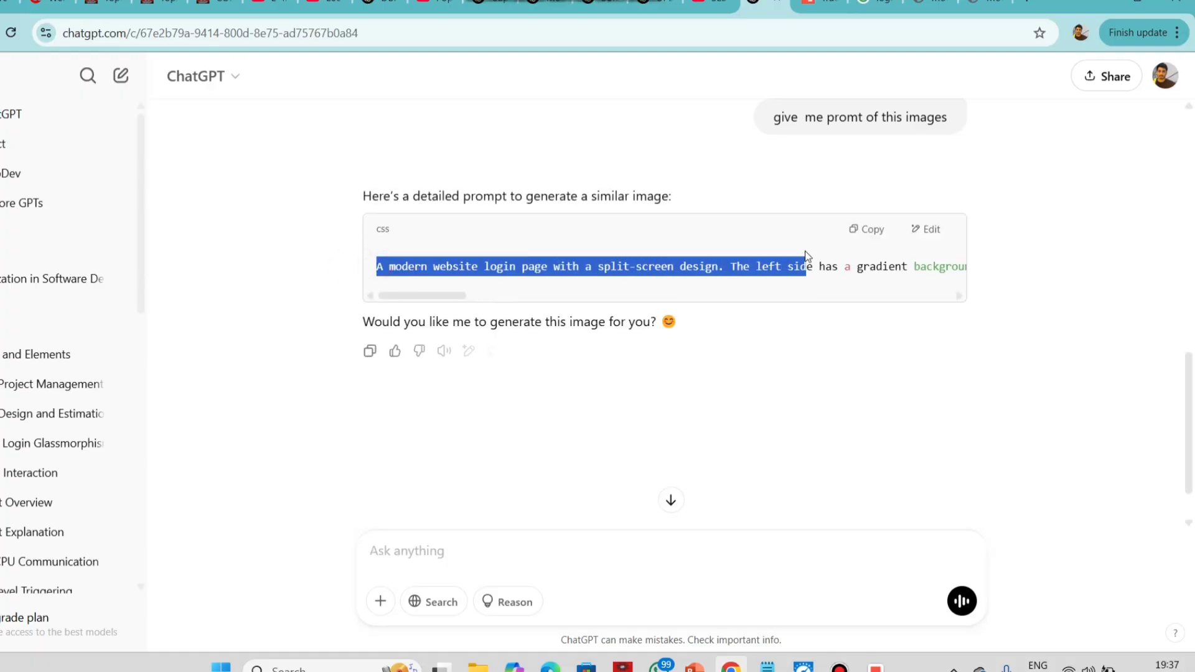
pyautogui.click(871, 230)
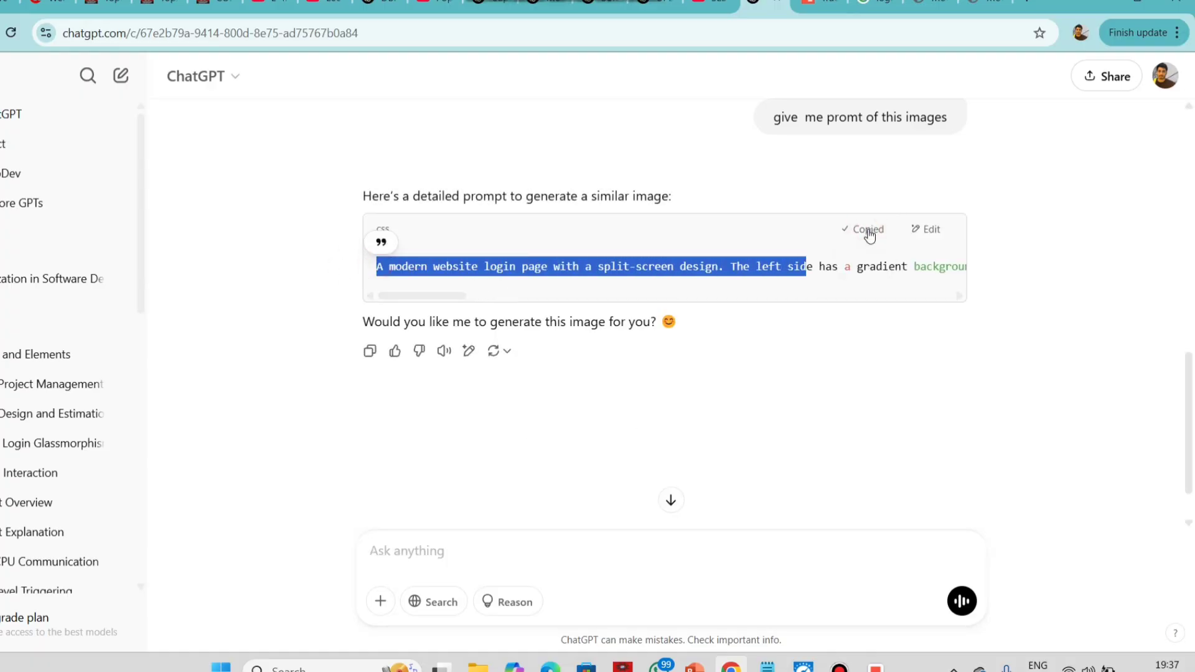
pyautogui.click(845, 262)
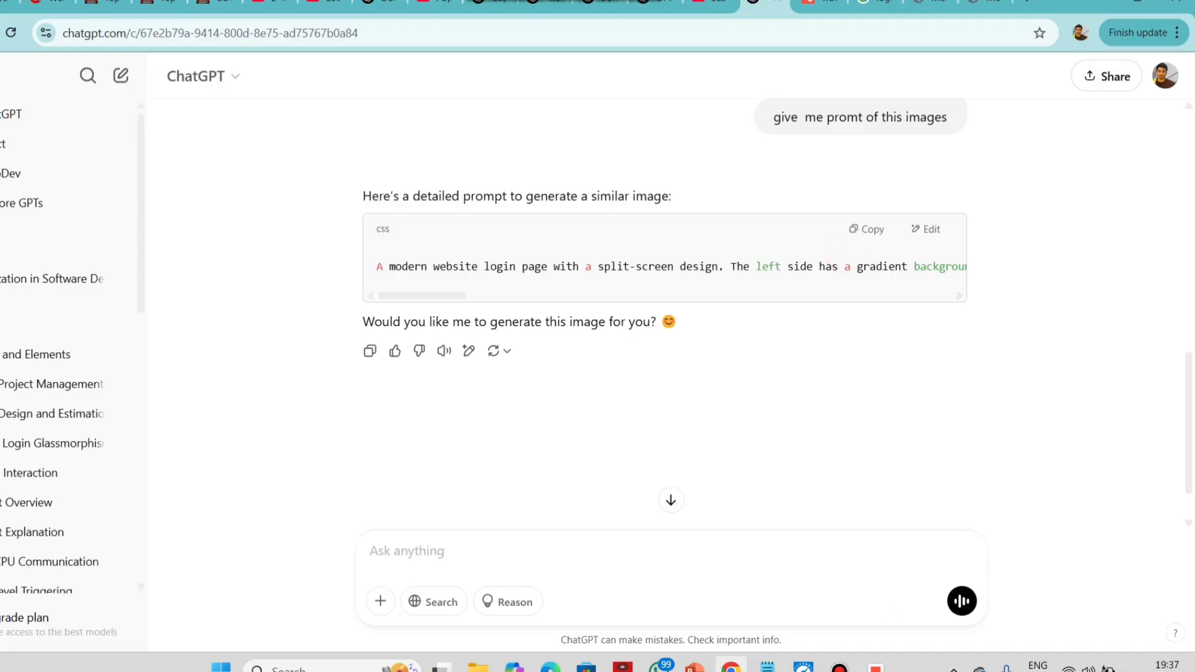
# - Send Trae Builder 'make change in my code according this prompt' with the pasted ChatGPT prompt
pyautogui.moveTo(839, 669)
pyautogui.click(941, 607)
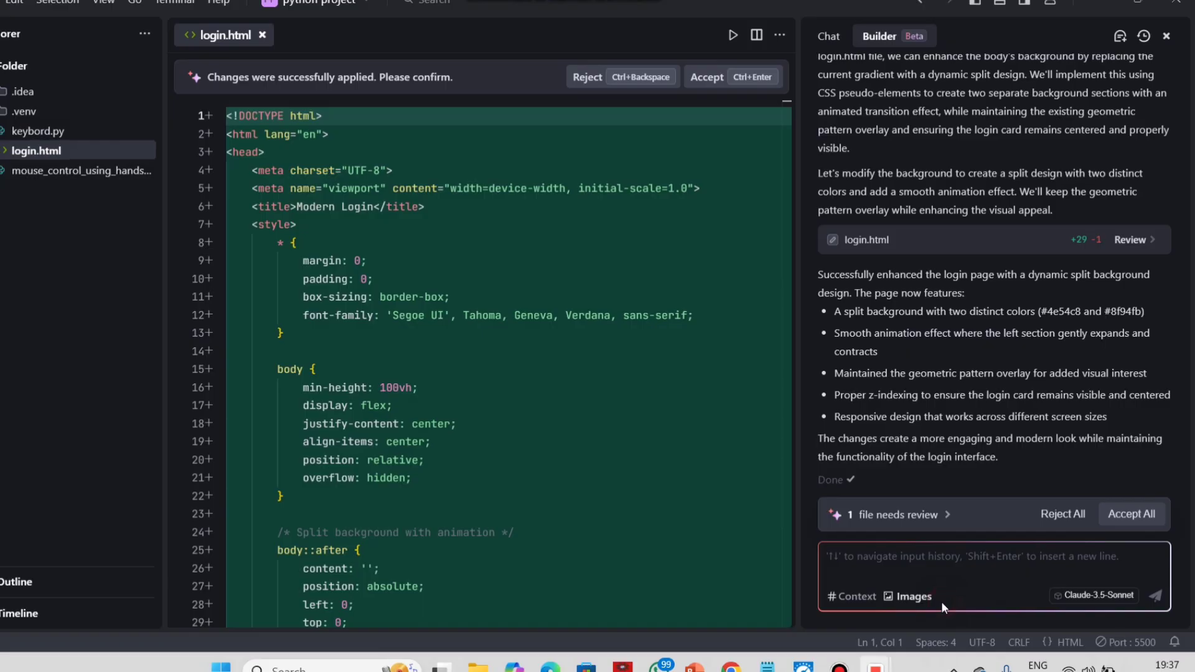
pyautogui.click(877, 567)
pyautogui.write('make my')
pyautogui.press('BackSpace')
pyautogui.press('BackSpace')
pyautogui.write('chane ')
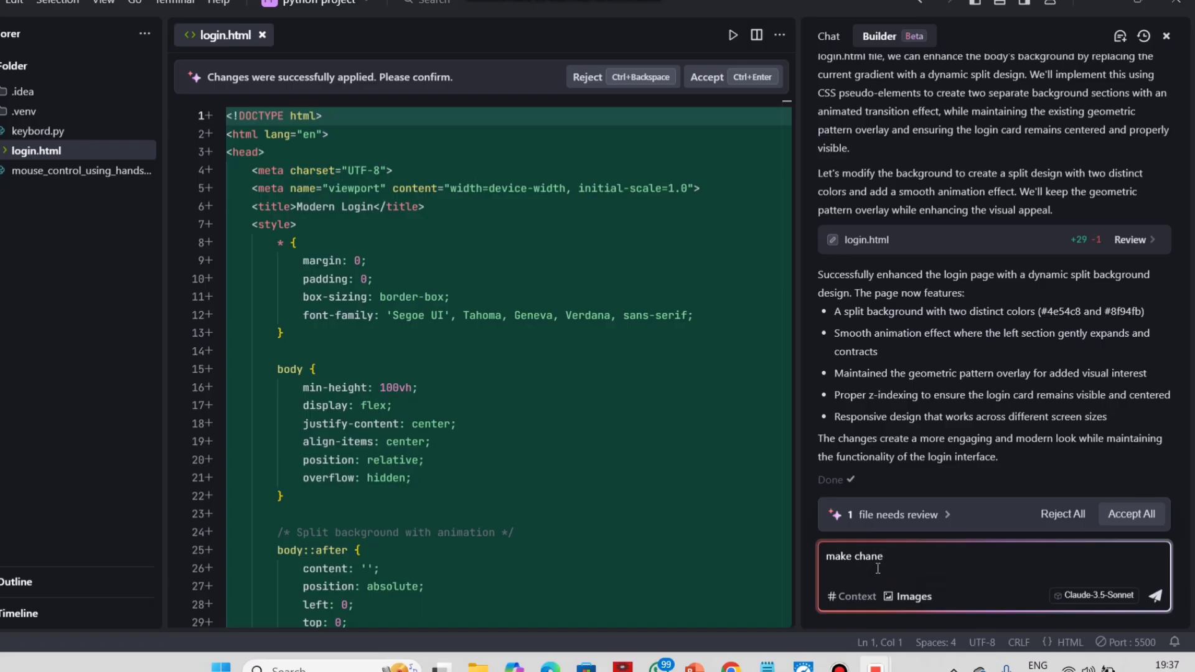
pyautogui.write('in my code according ')
pyautogui.write('this prom')
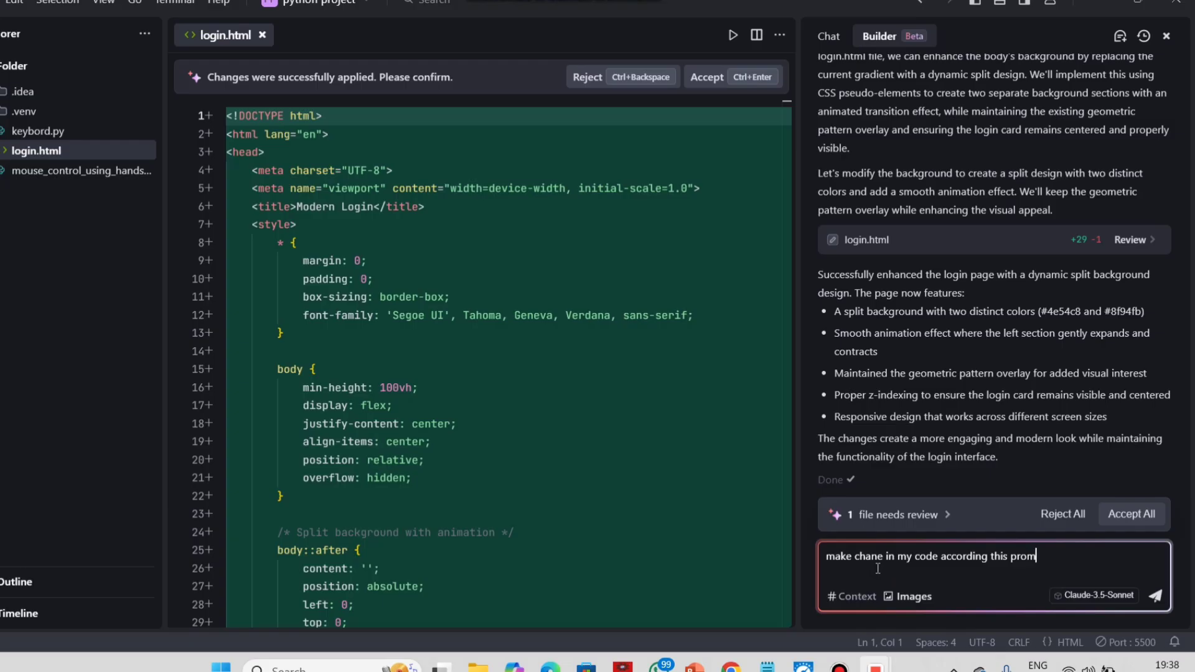
pyautogui.write('t')
pyautogui.hotkey('ctrl', 'v')
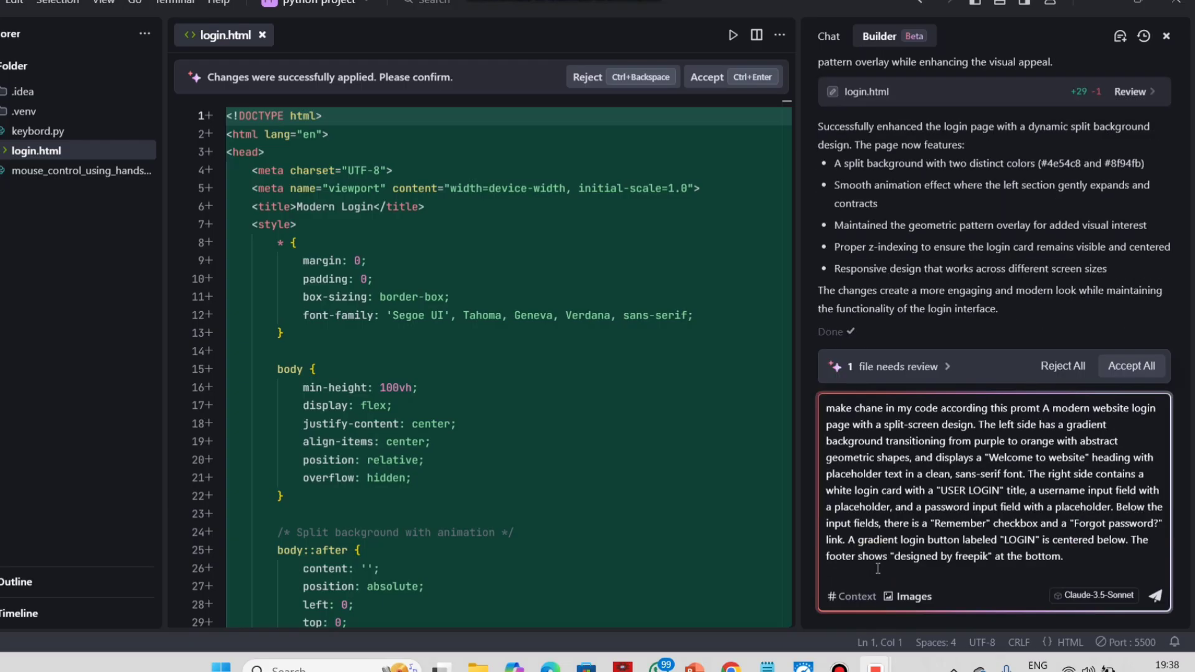
pyautogui.press('Return')
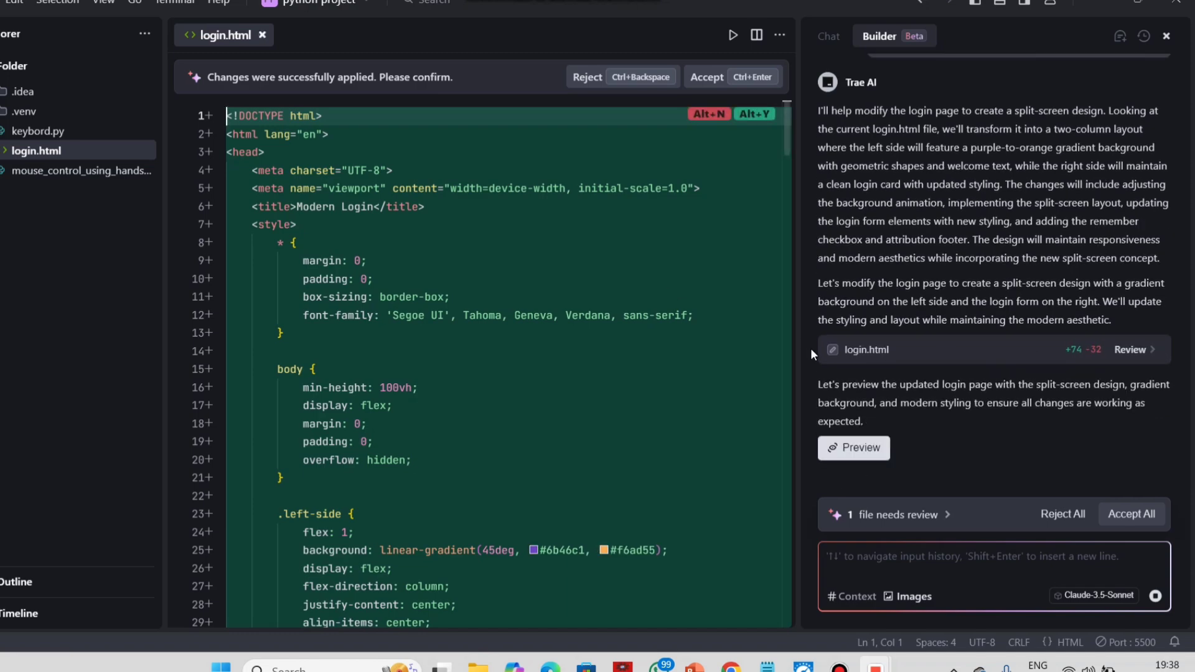
# - Open login.html with Live Server and compare it with the Freepik 'Hello, welcome!' template
pyautogui.rightClick(36, 153)
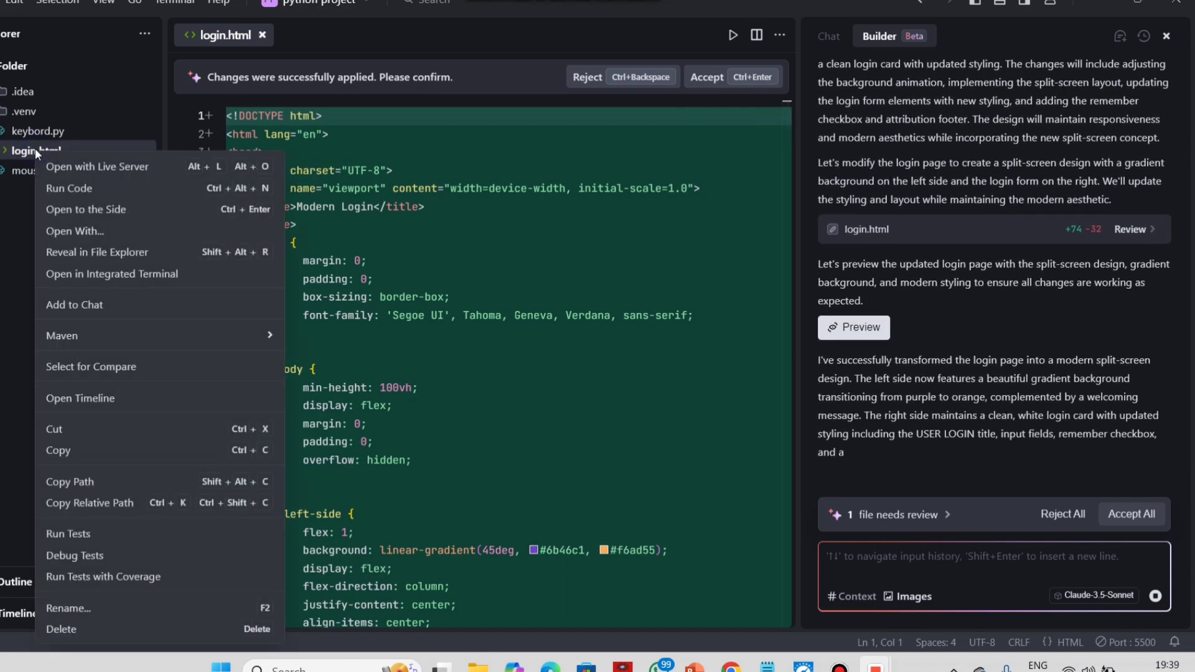
pyautogui.click(71, 169)
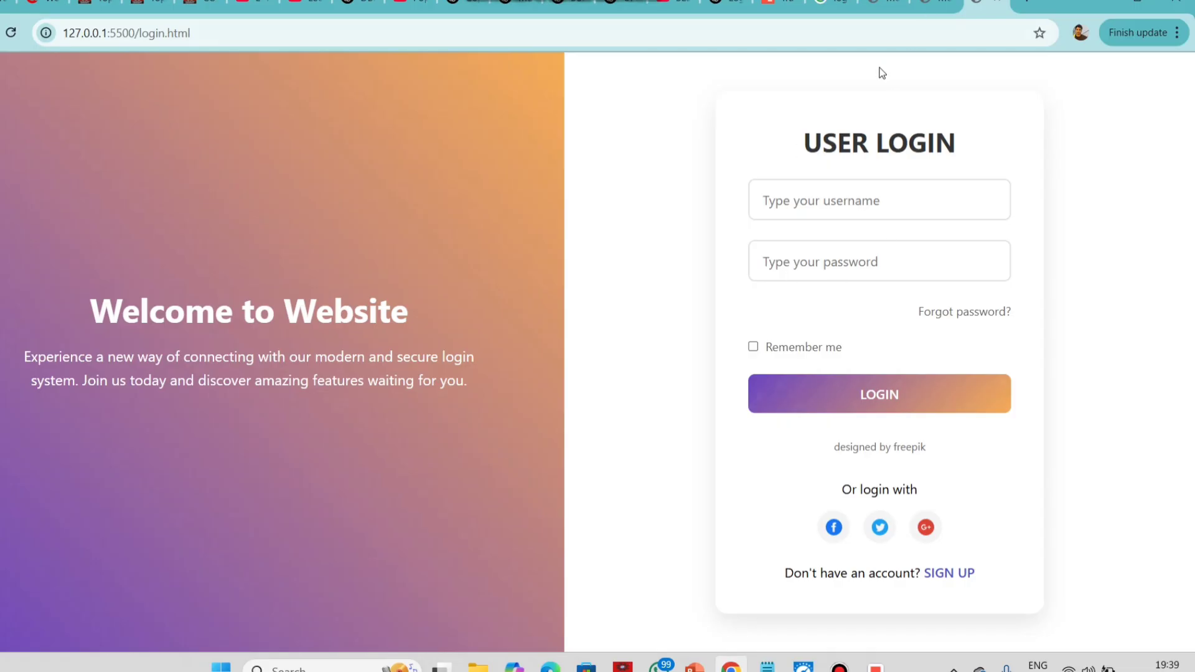
pyautogui.click(837, 9)
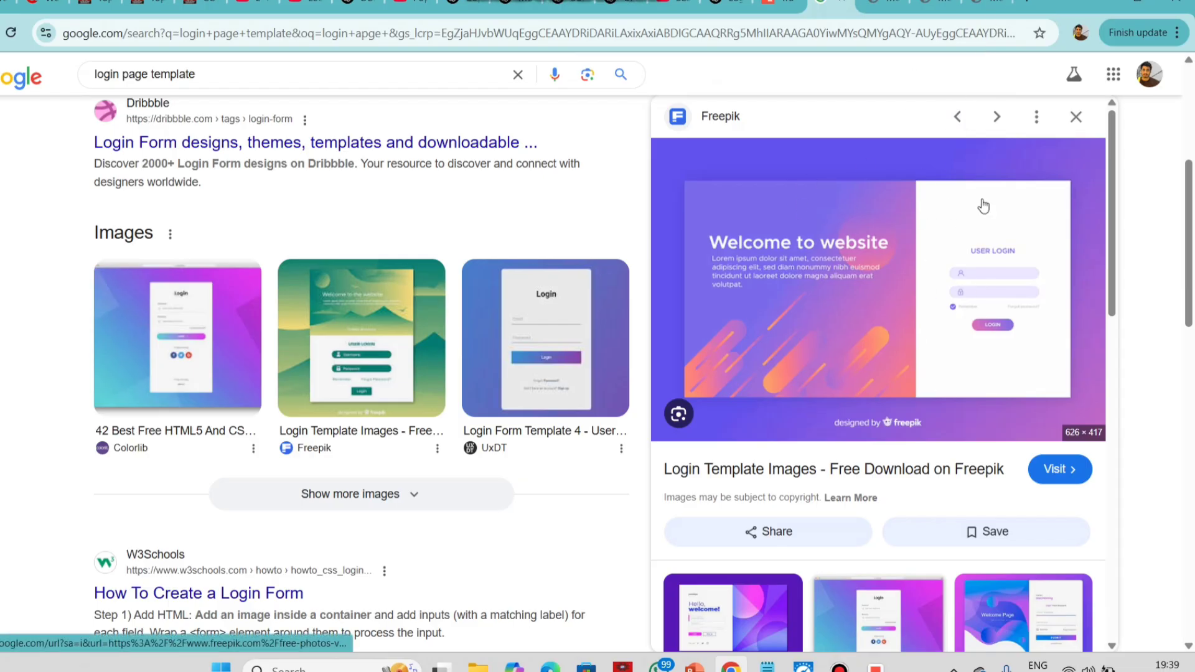
pyautogui.click(987, 9)
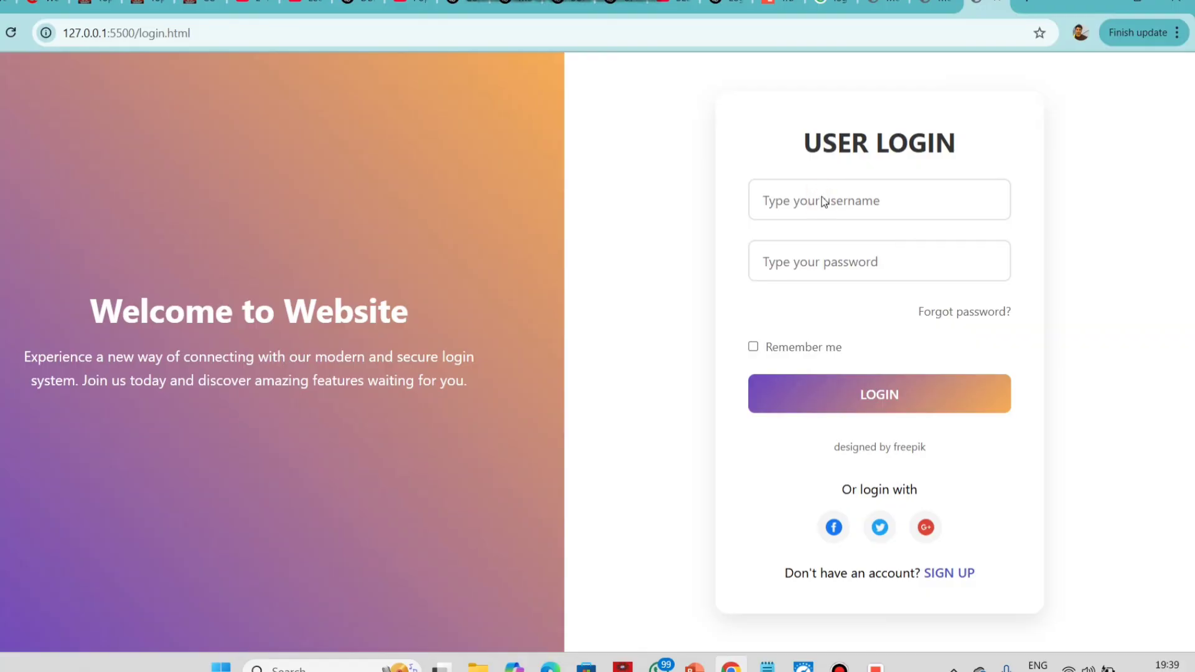
pyautogui.click(843, 261)
pyautogui.click(831, 4)
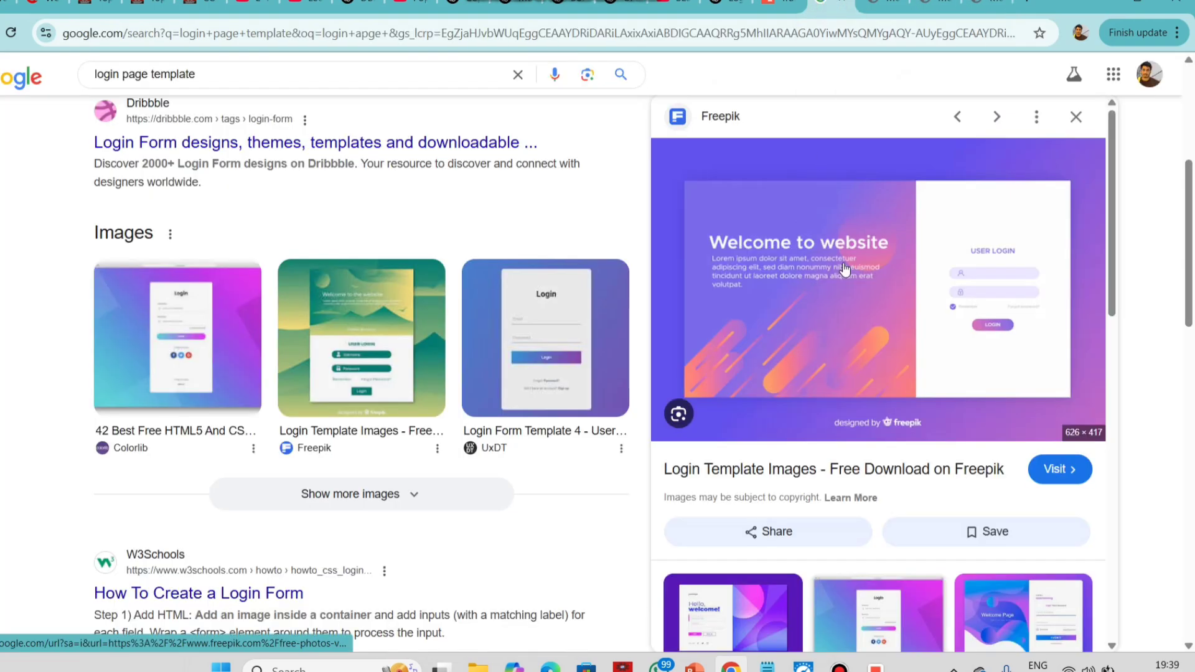
pyautogui.scroll(-3, 846, 269)
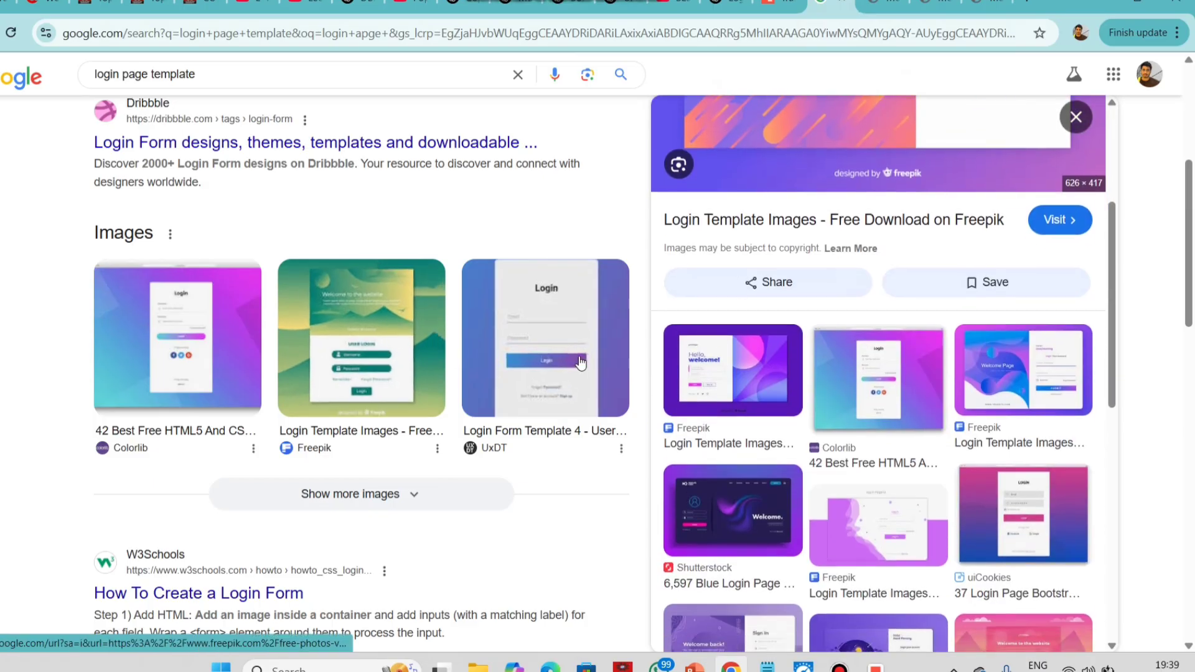
pyautogui.click(724, 374)
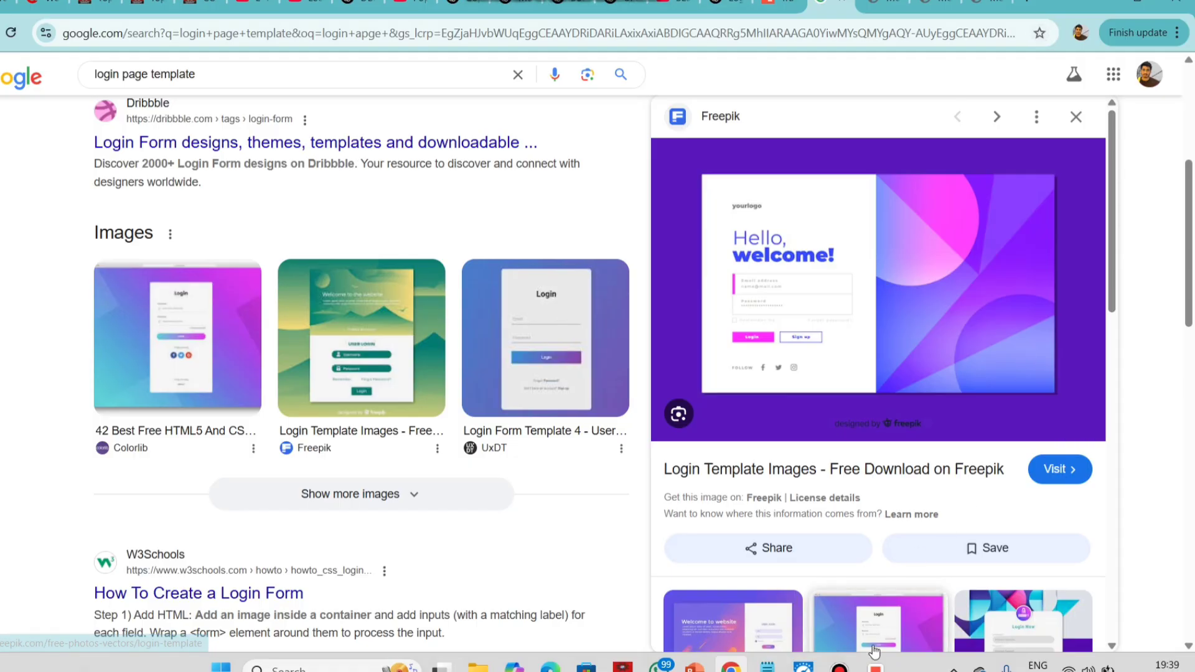
# - Bring Trae back to the front, showing the finished split-screen login.html rewrite
pyautogui.moveTo(874, 669)
pyautogui.click(956, 613)
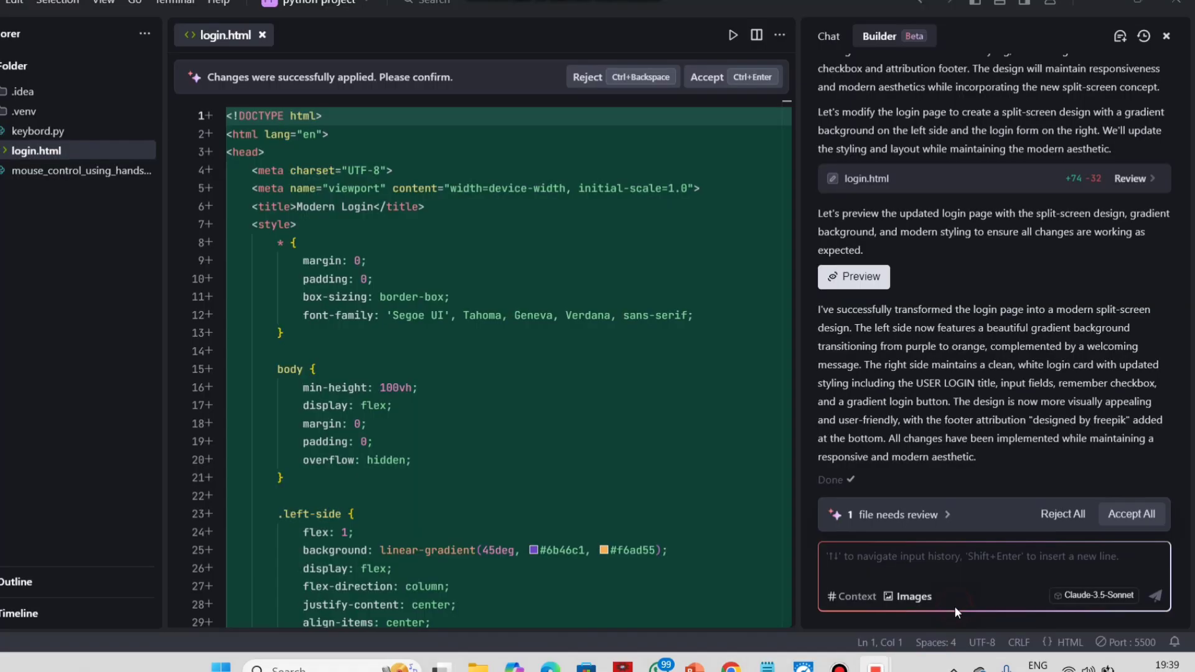